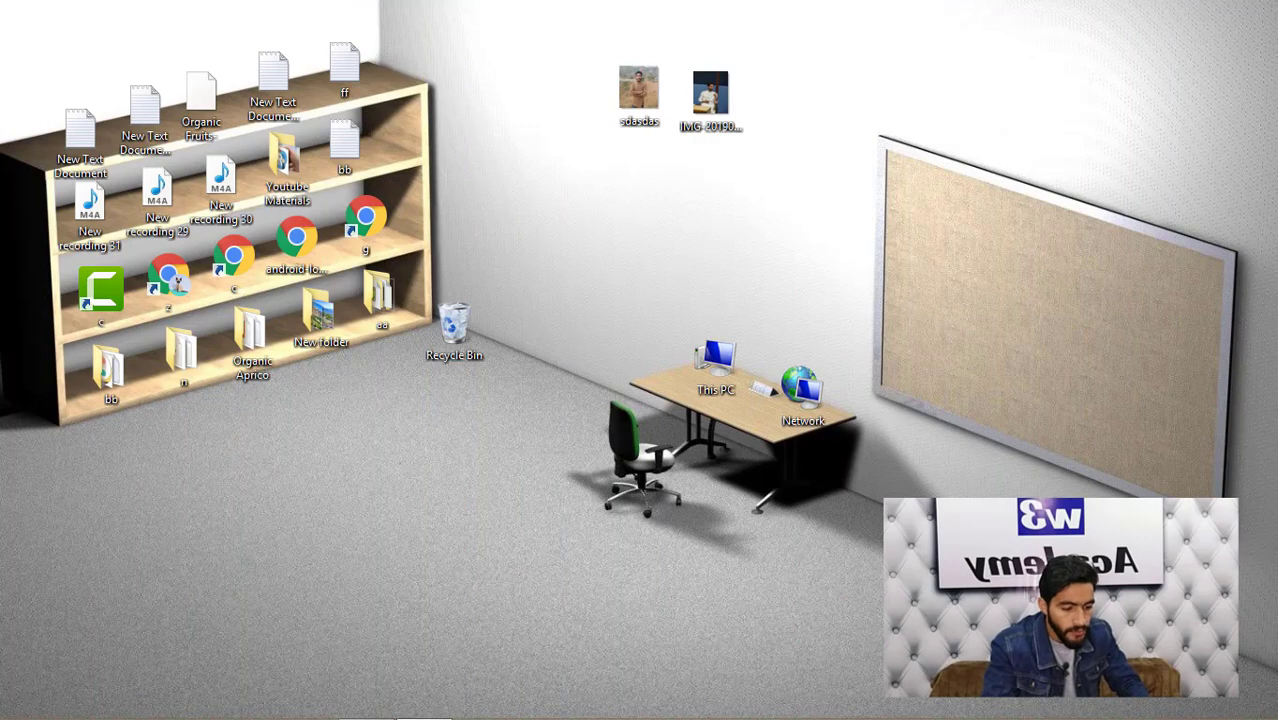
# - Open Gmail in Chrome and start a new message with subject 'Test Email'
pyautogui.click(192, 700)
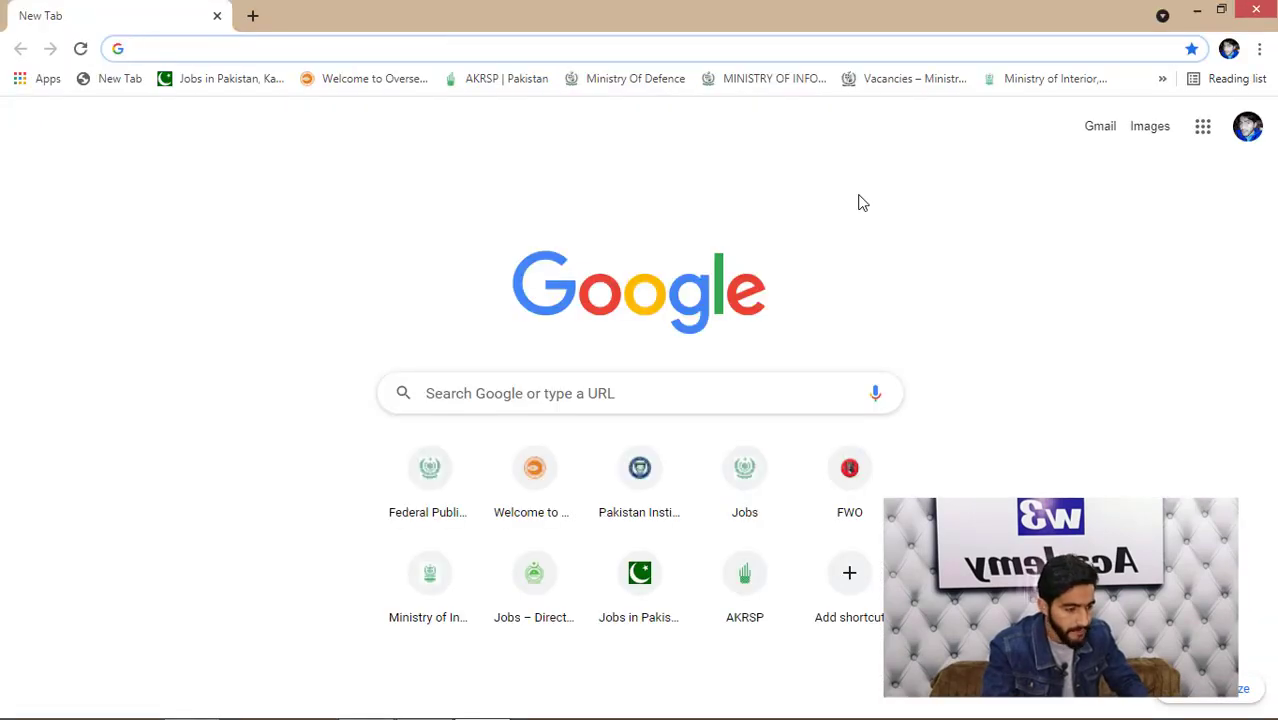
pyautogui.click(1095, 134)
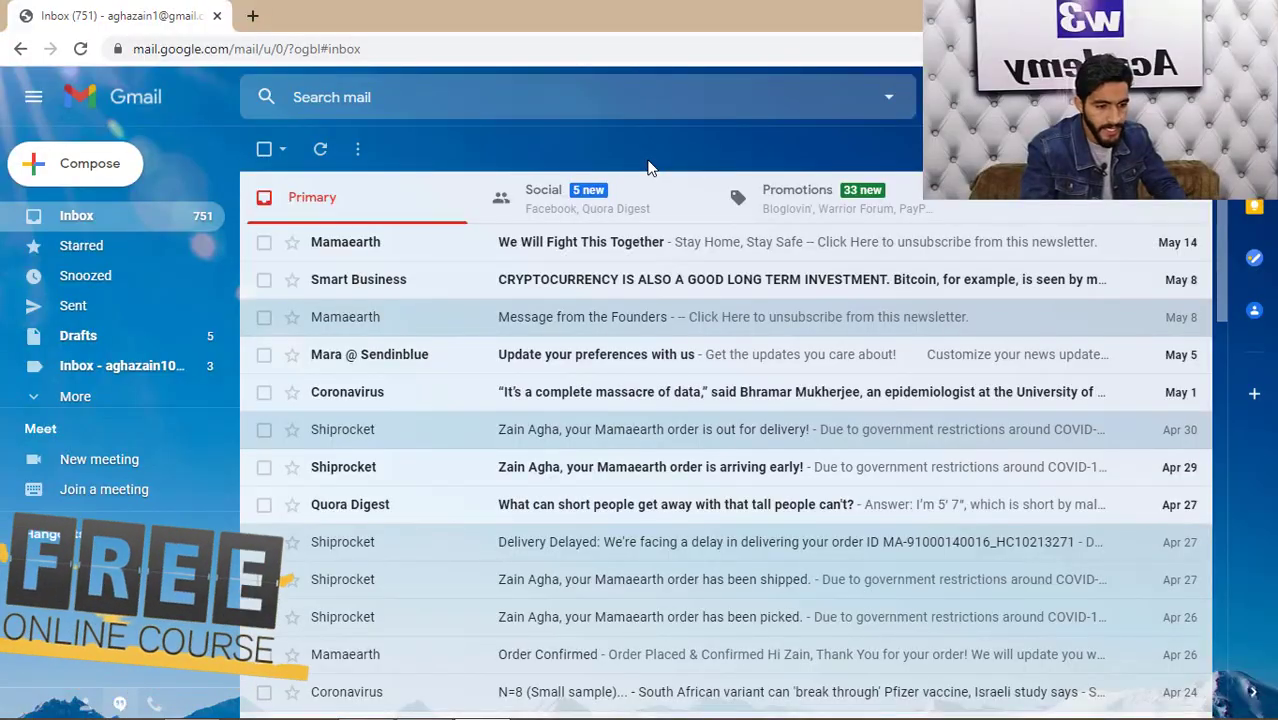
pyautogui.click(86, 172)
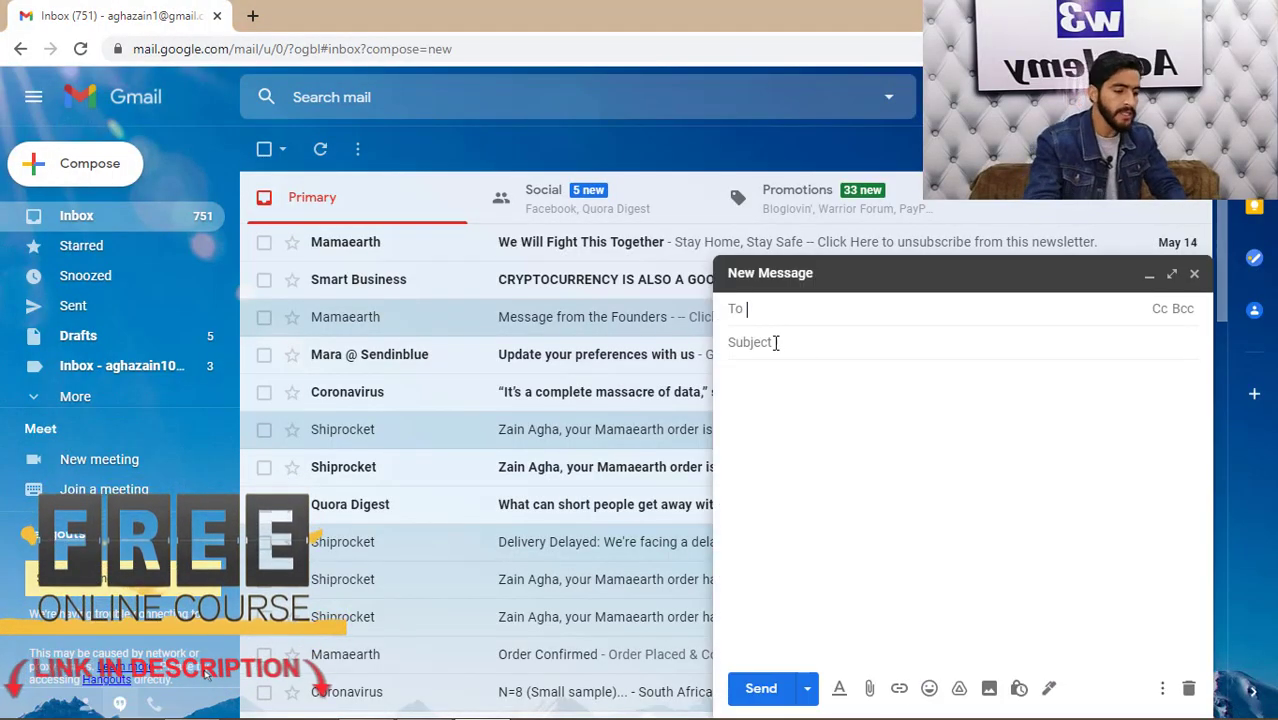
pyautogui.click(775, 342)
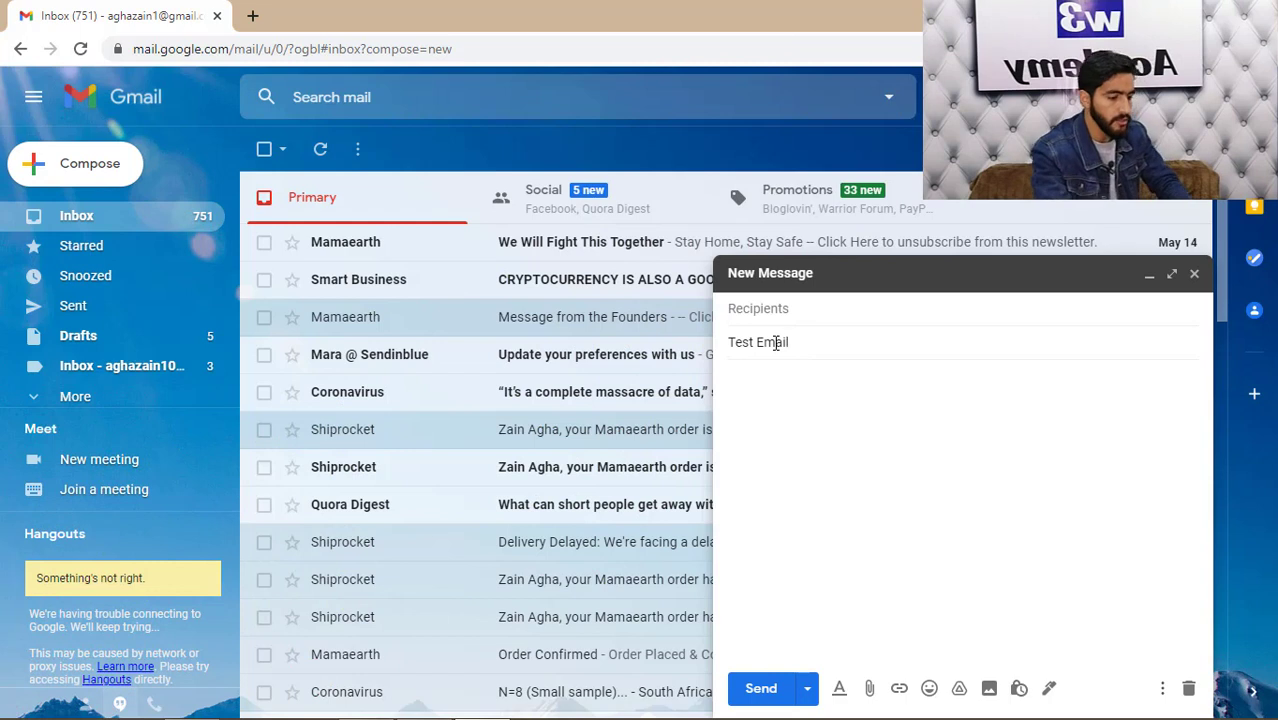
# - Write the body 'Hi, This is a test Email.', save it as a draft, and view Drafts
pyautogui.click(757, 387)
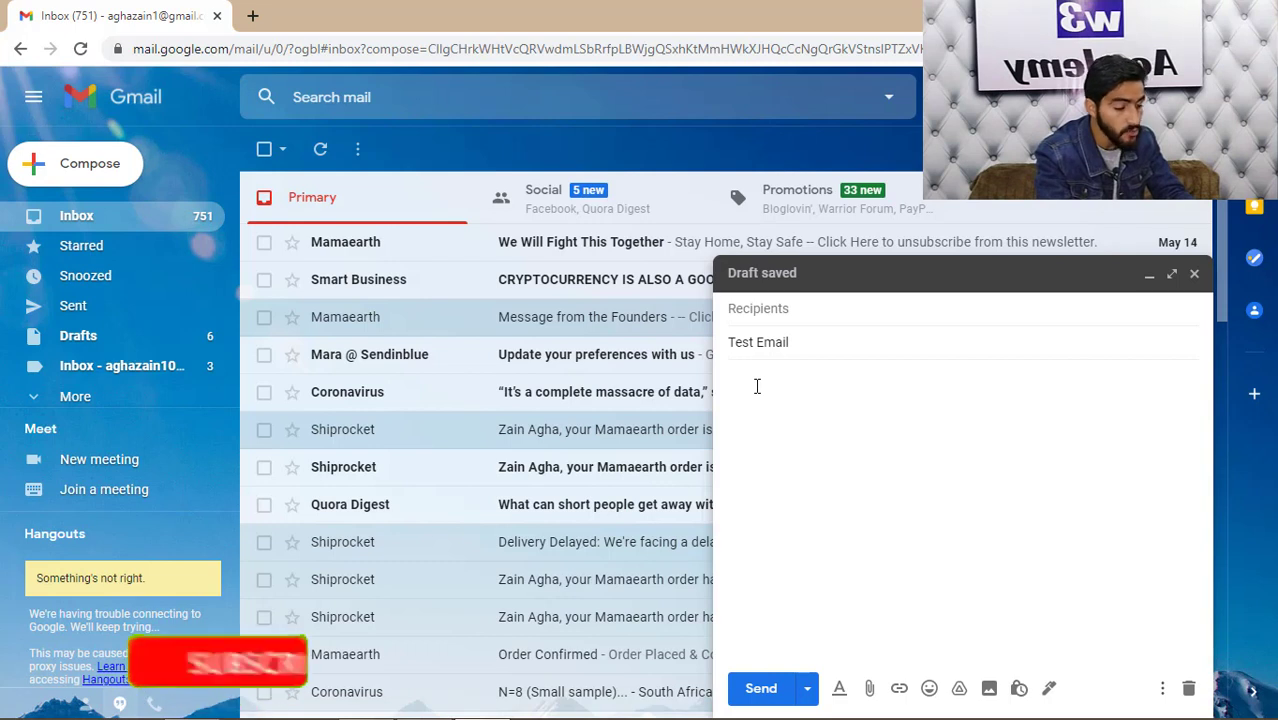
pyautogui.write('Hi,')
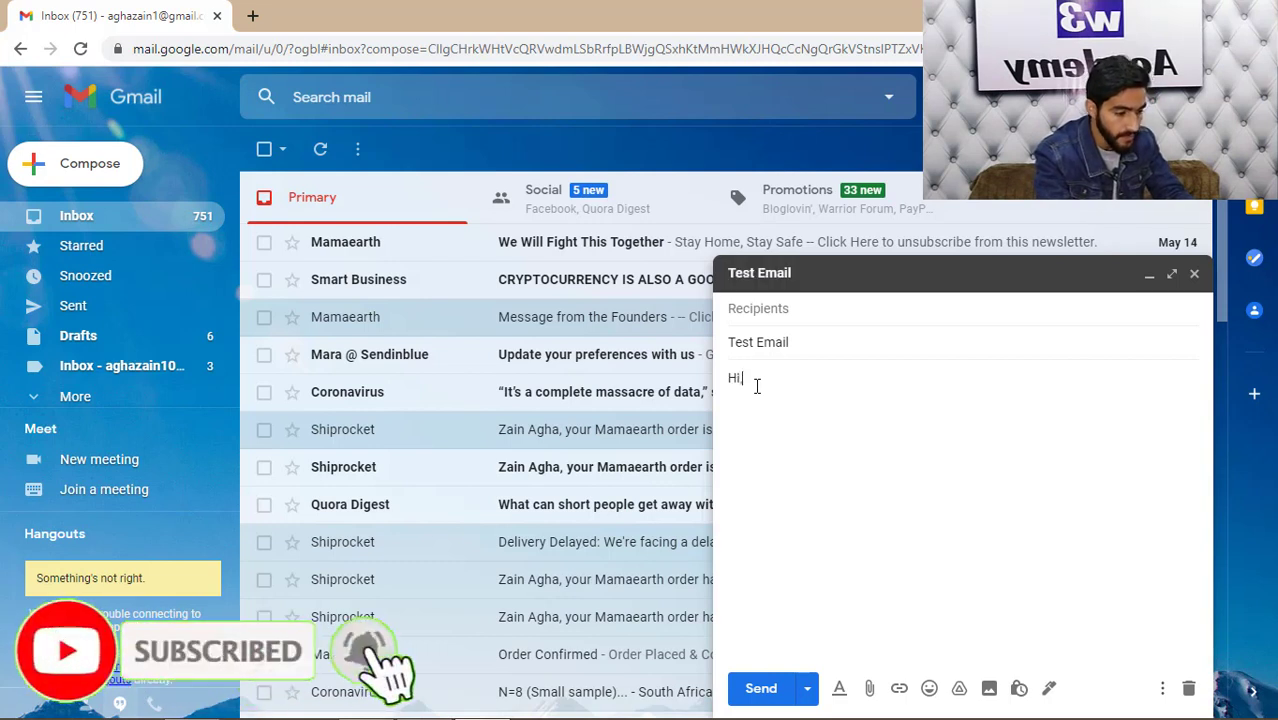
pyautogui.press('Return')
pyautogui.write('This is ')
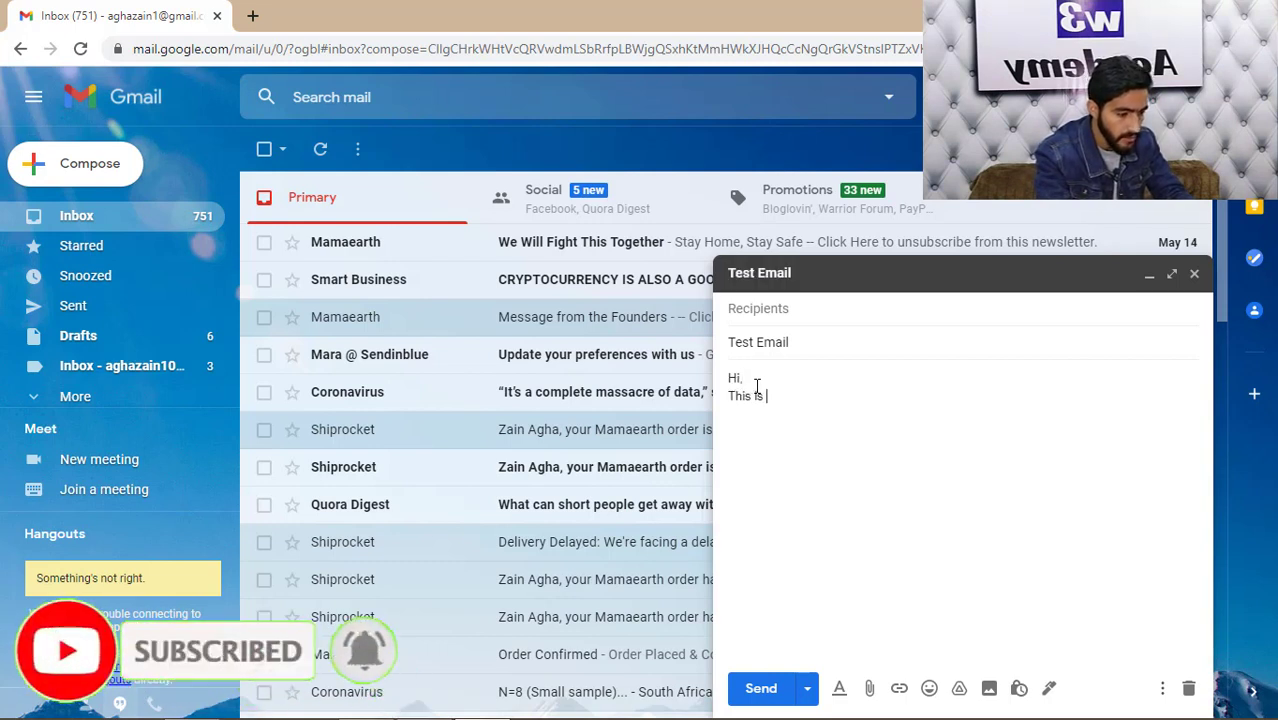
pyautogui.write('a test Email.')
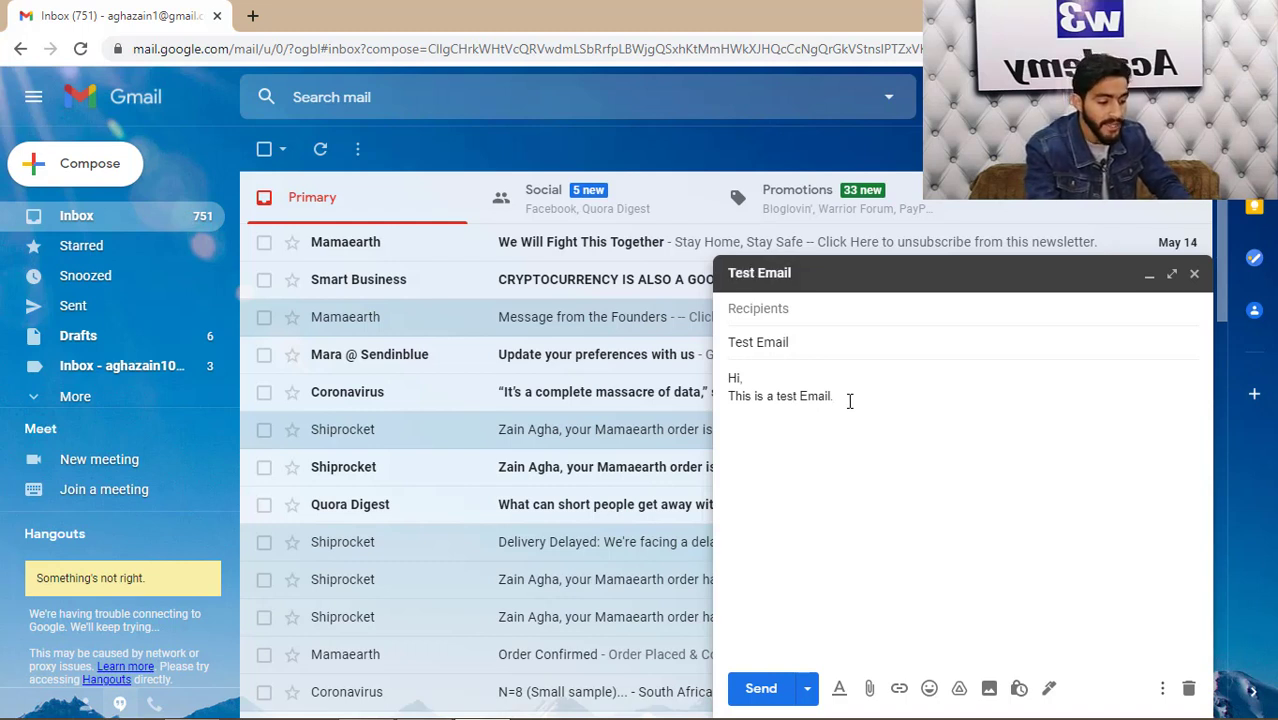
pyautogui.click(1194, 278)
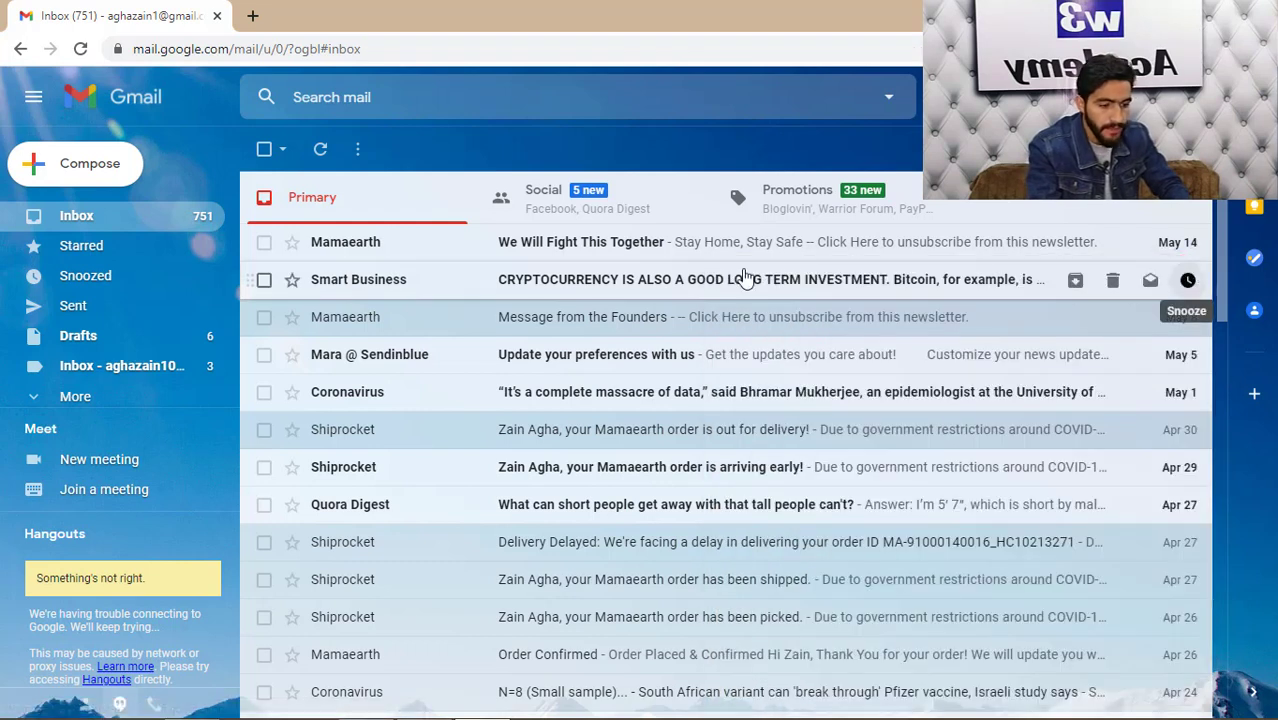
pyautogui.click(82, 341)
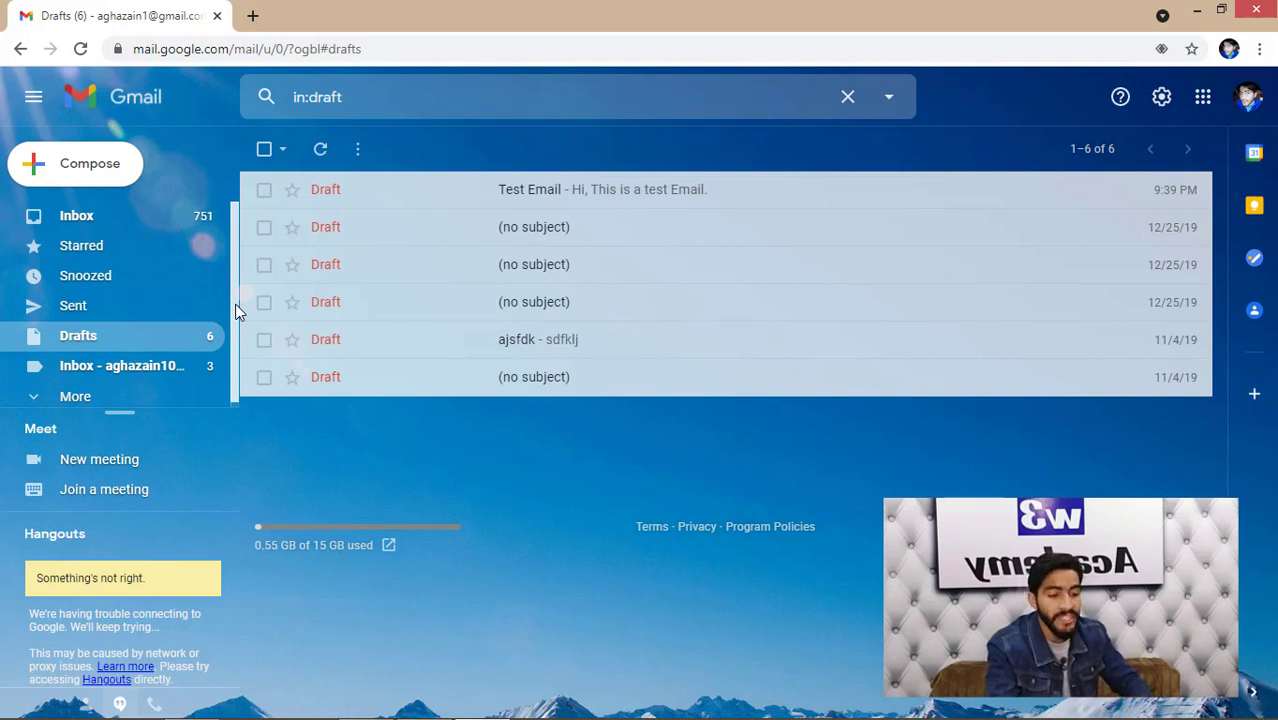
# - Search Google for 'google sheets' in a new tab and open a blank Untitled spreadsheet
pyautogui.click(252, 16)
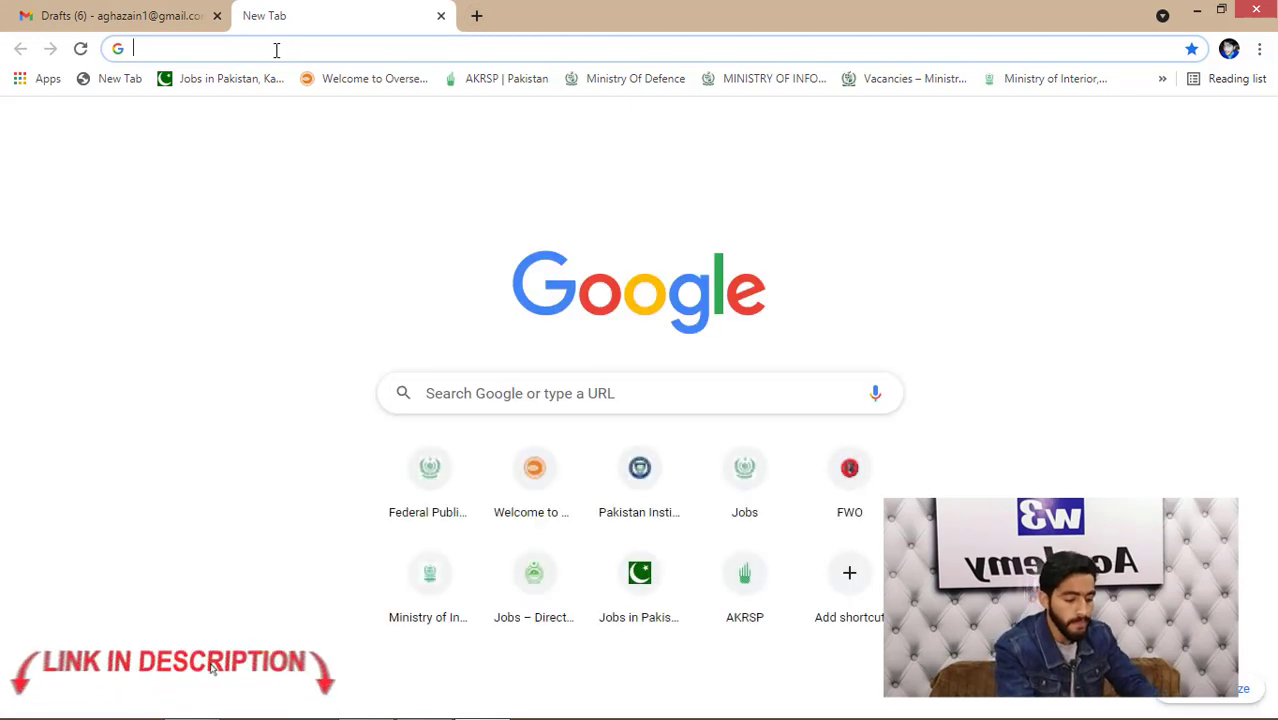
pyautogui.write('google sheets')
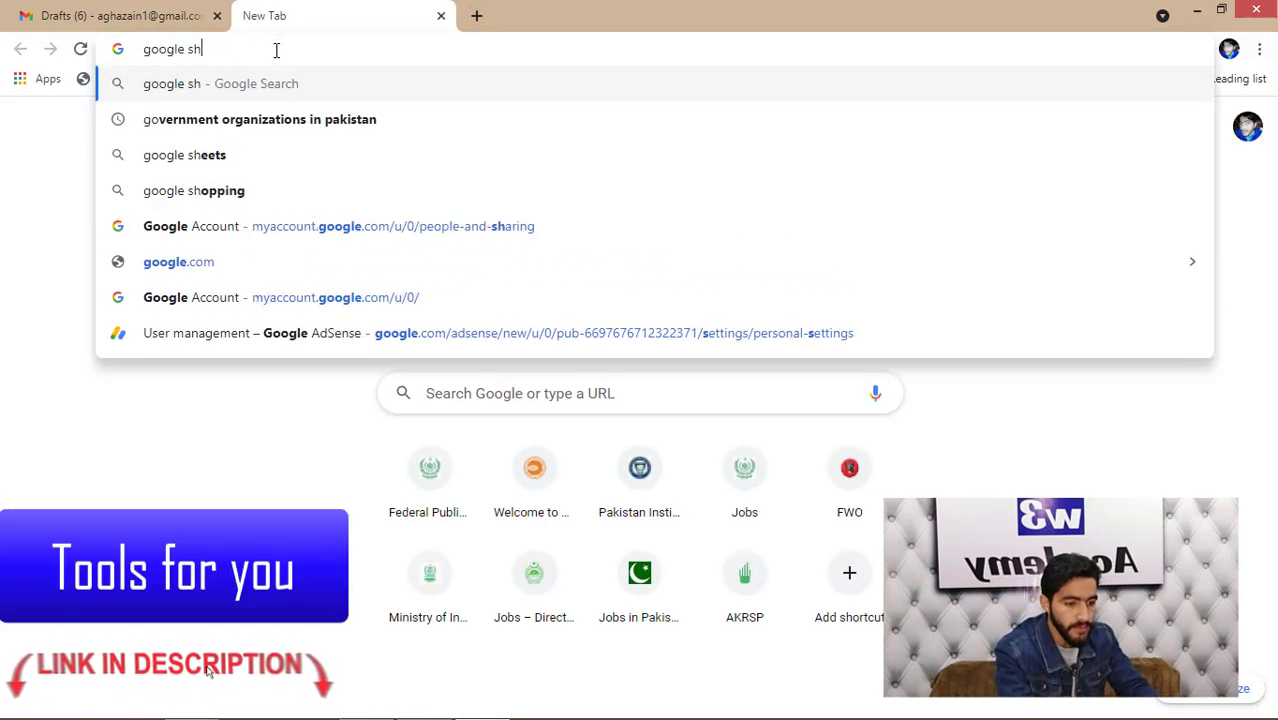
pyautogui.press('Return')
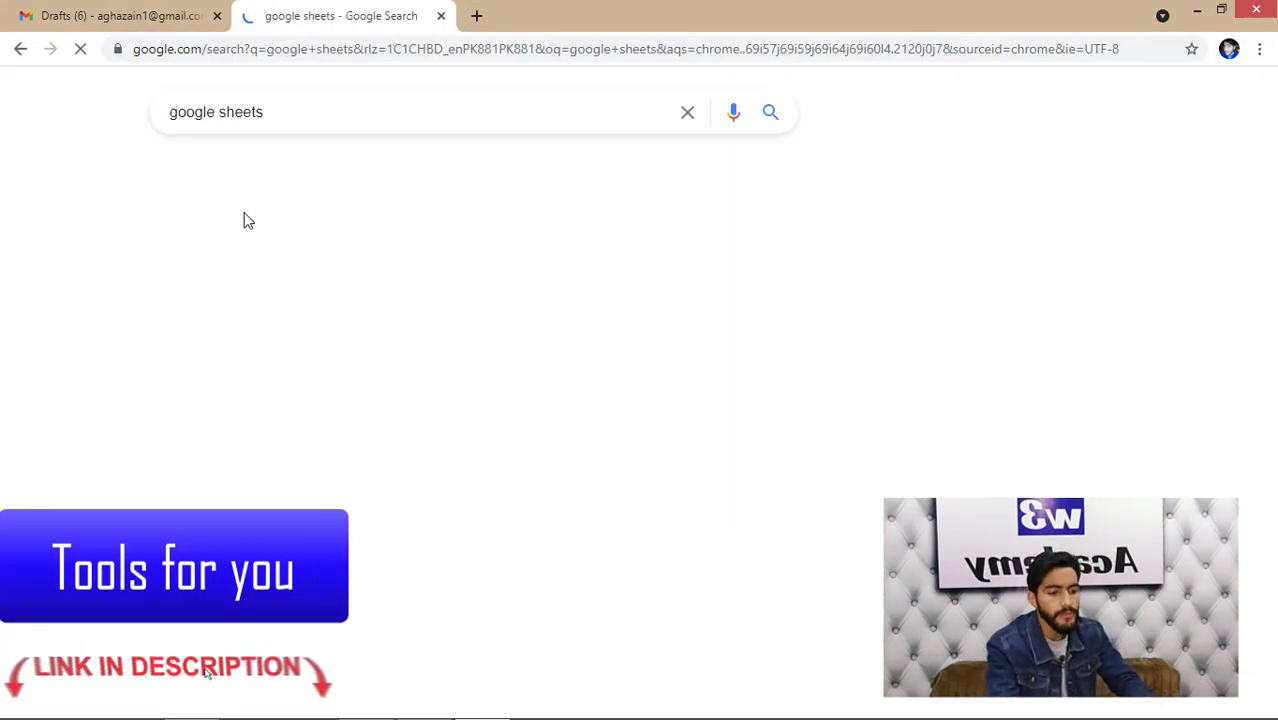
pyautogui.click(281, 283)
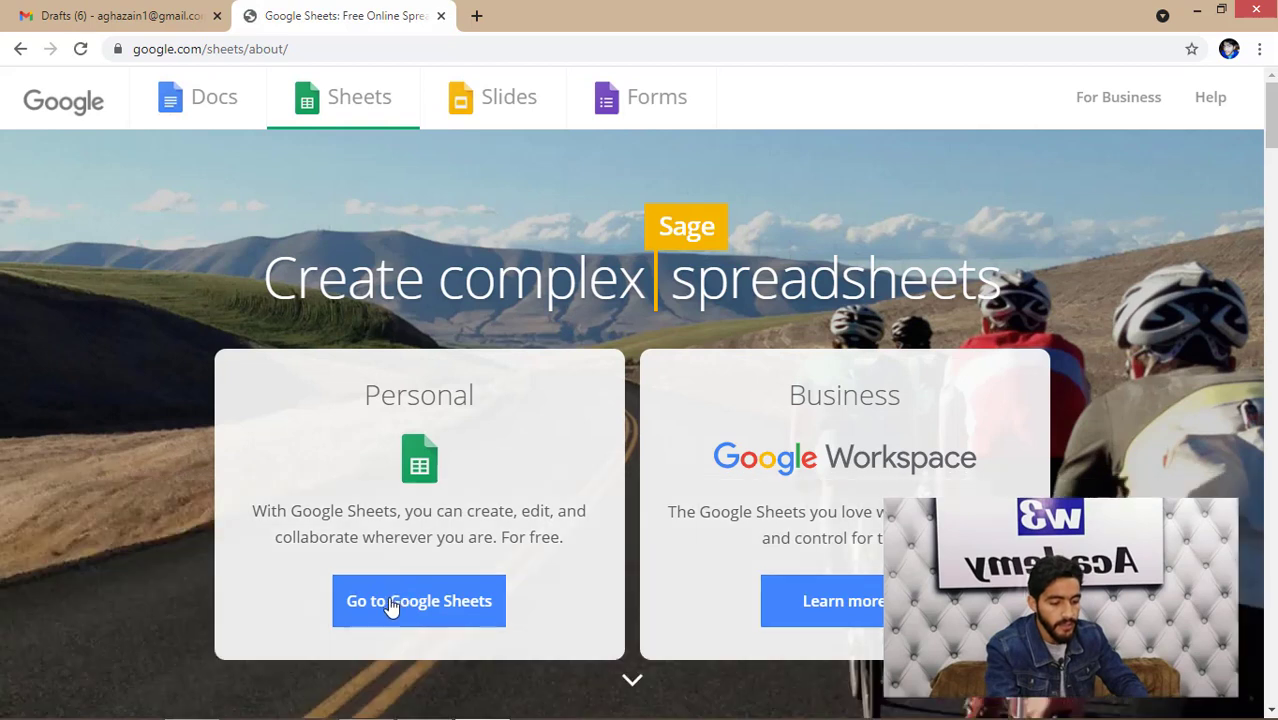
pyautogui.click(400, 612)
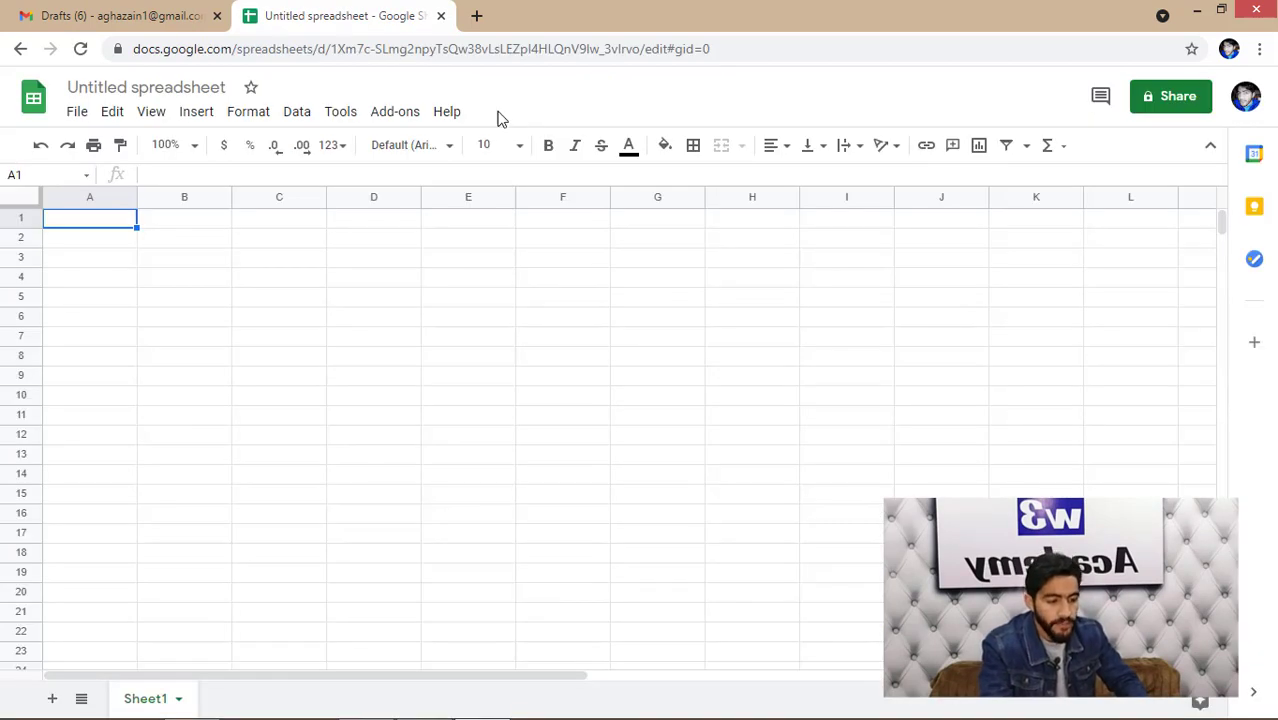
# - Search the add-on marketplace for 'yet' and open the Yet Another Mail Merge listing
pyautogui.click(397, 117)
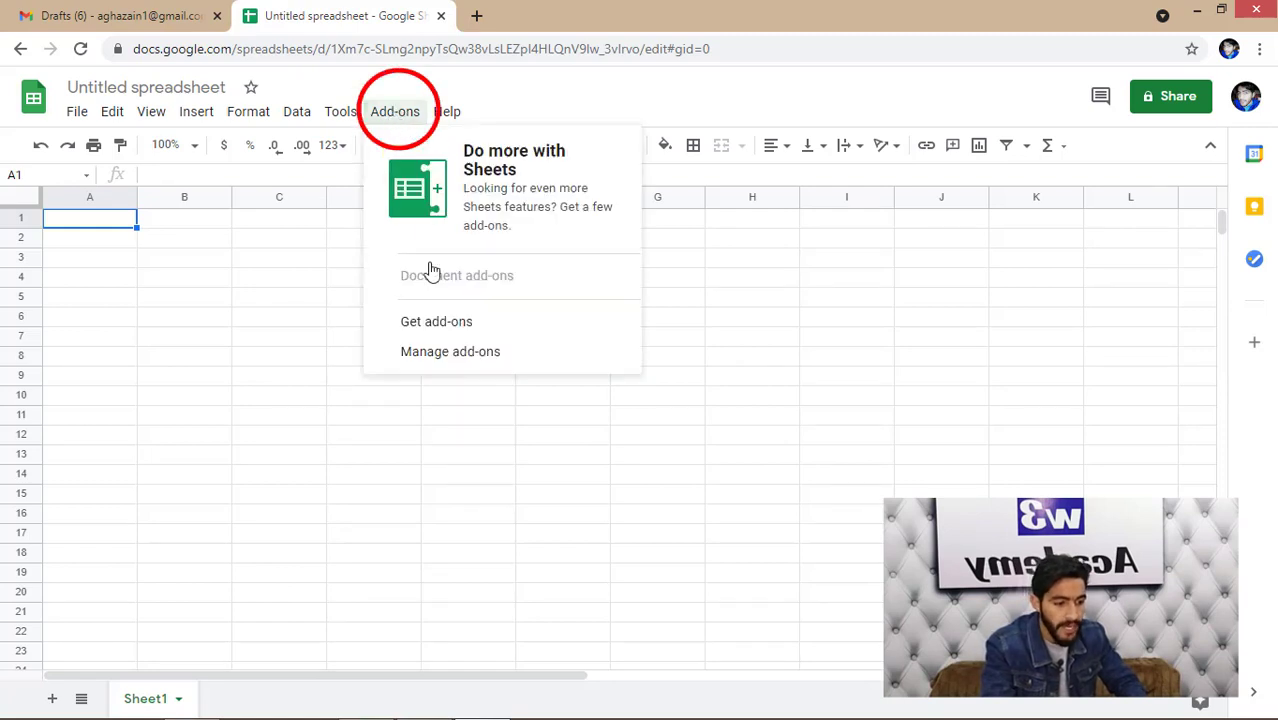
pyautogui.click(437, 322)
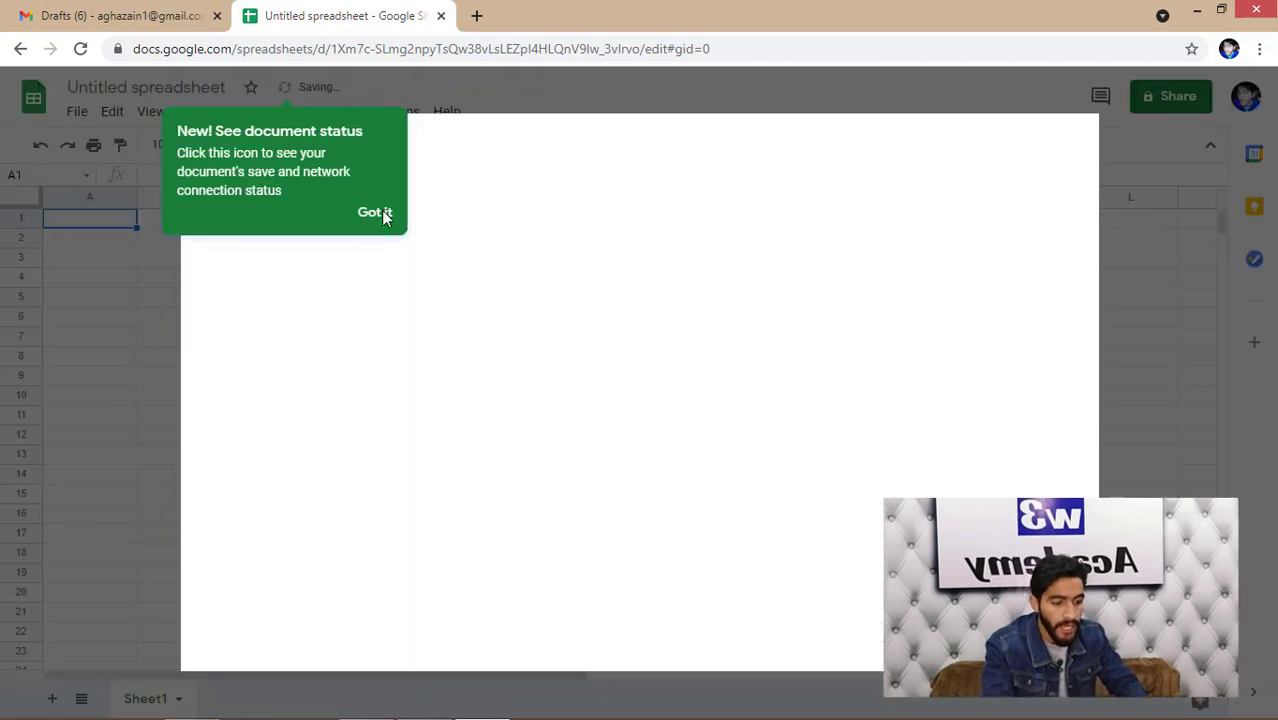
pyautogui.click(382, 218)
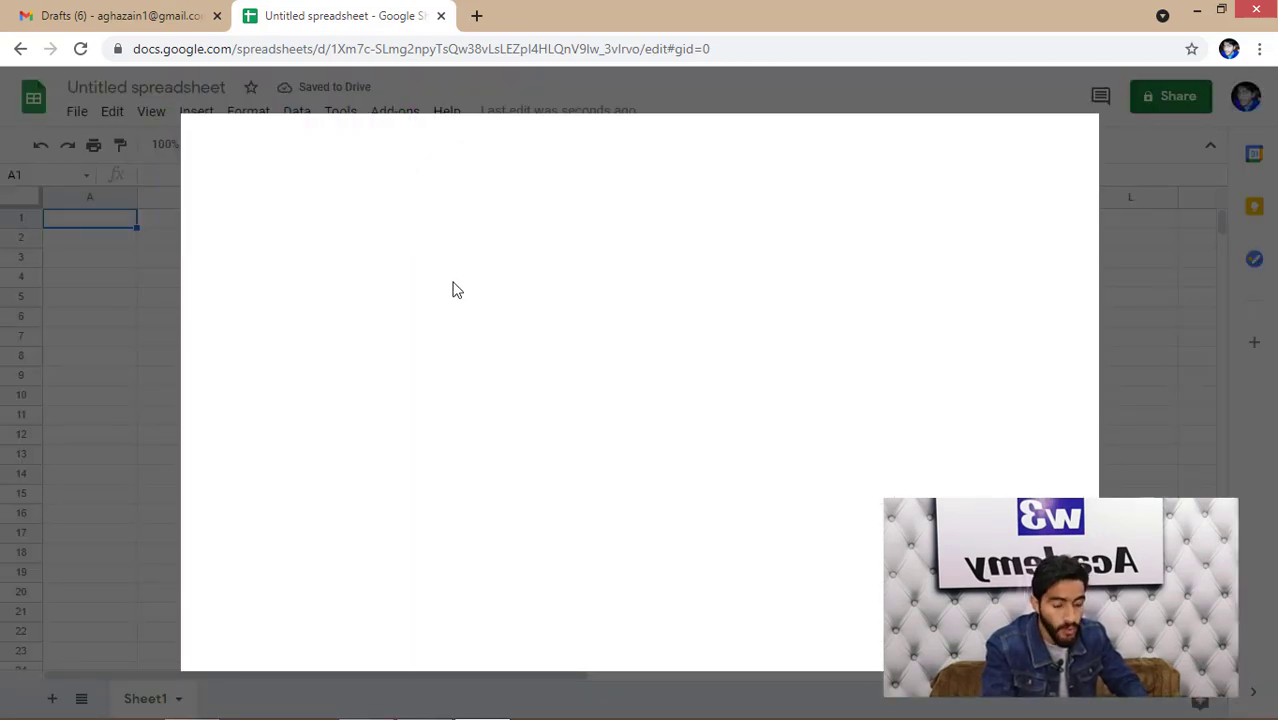
pyautogui.click(699, 143)
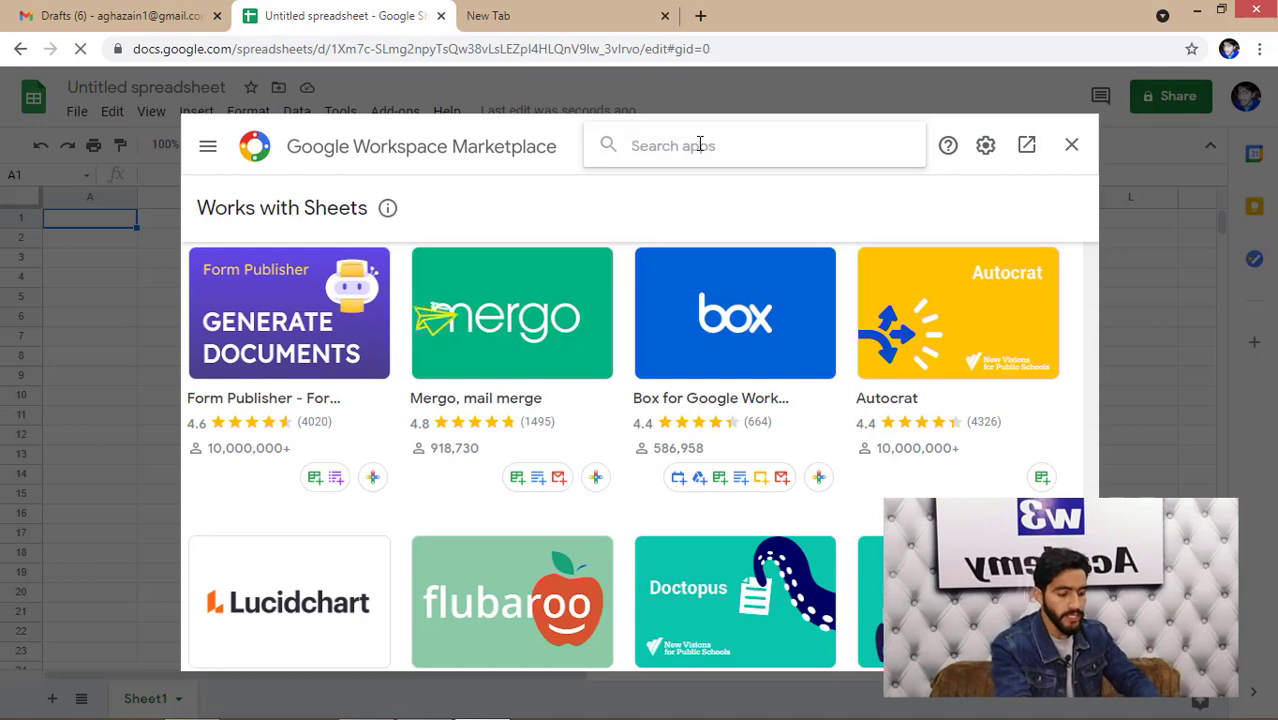
pyautogui.write('yet')
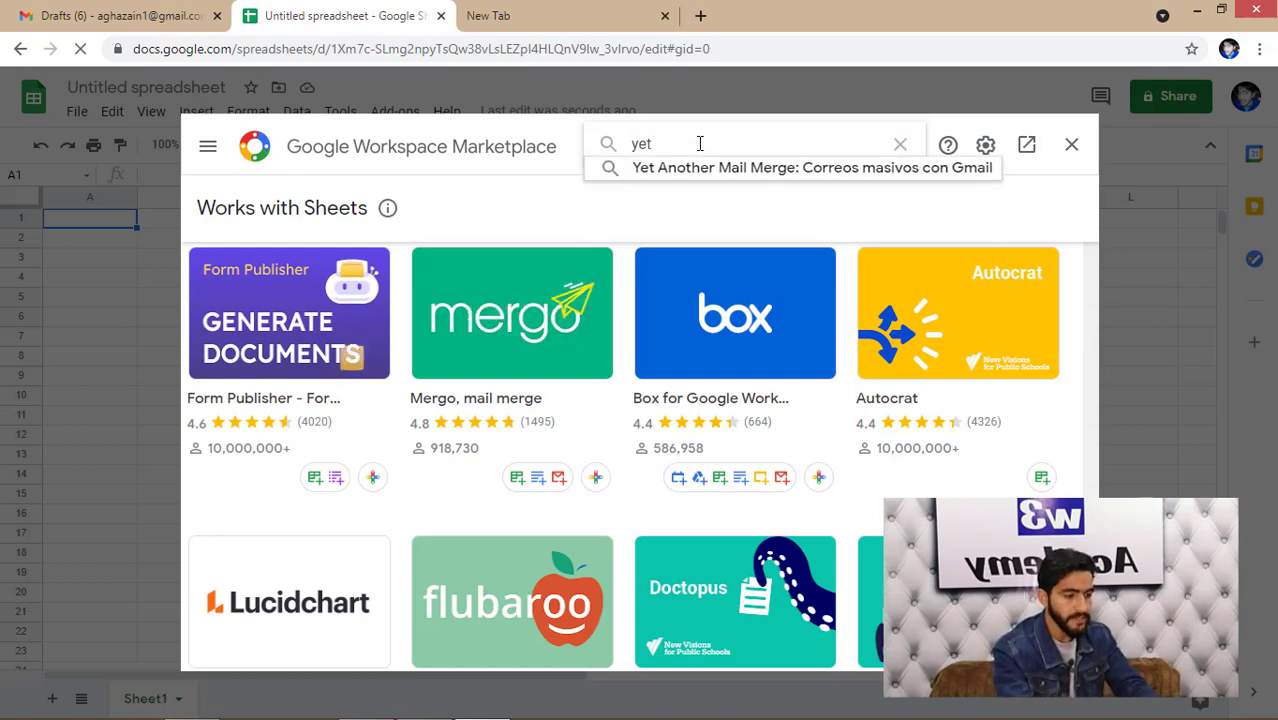
pyautogui.click(692, 170)
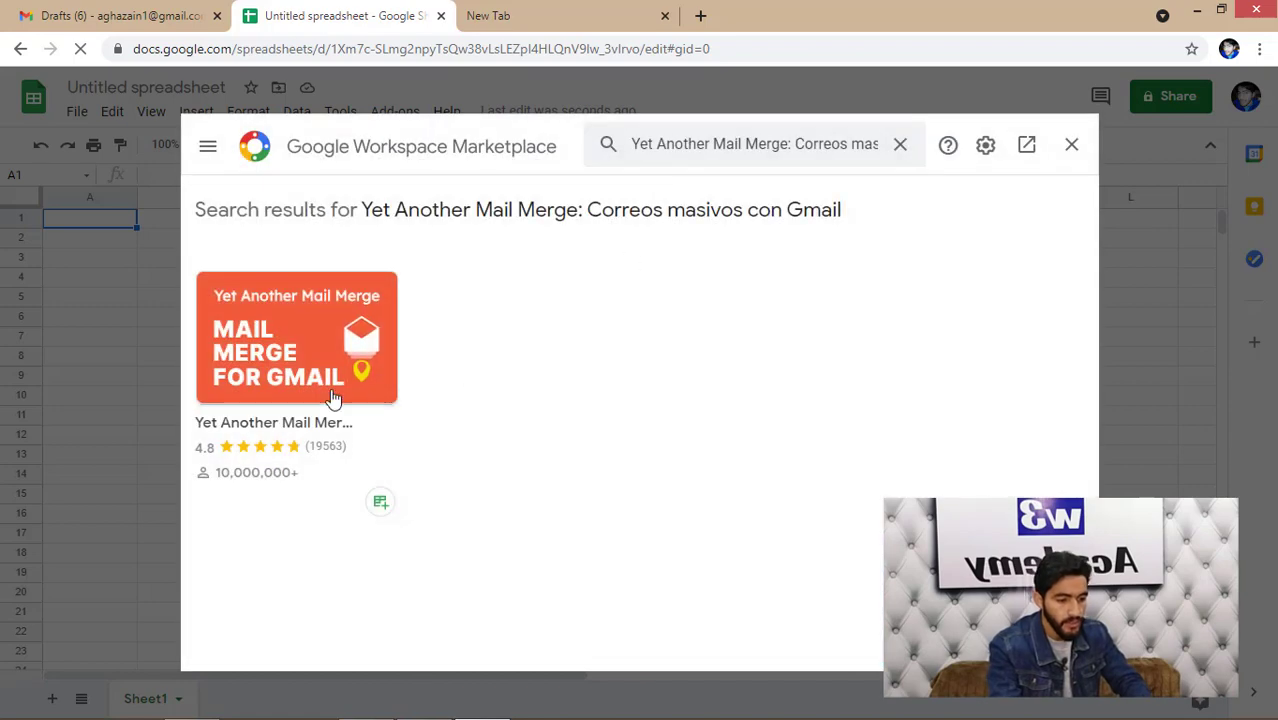
pyautogui.click(266, 424)
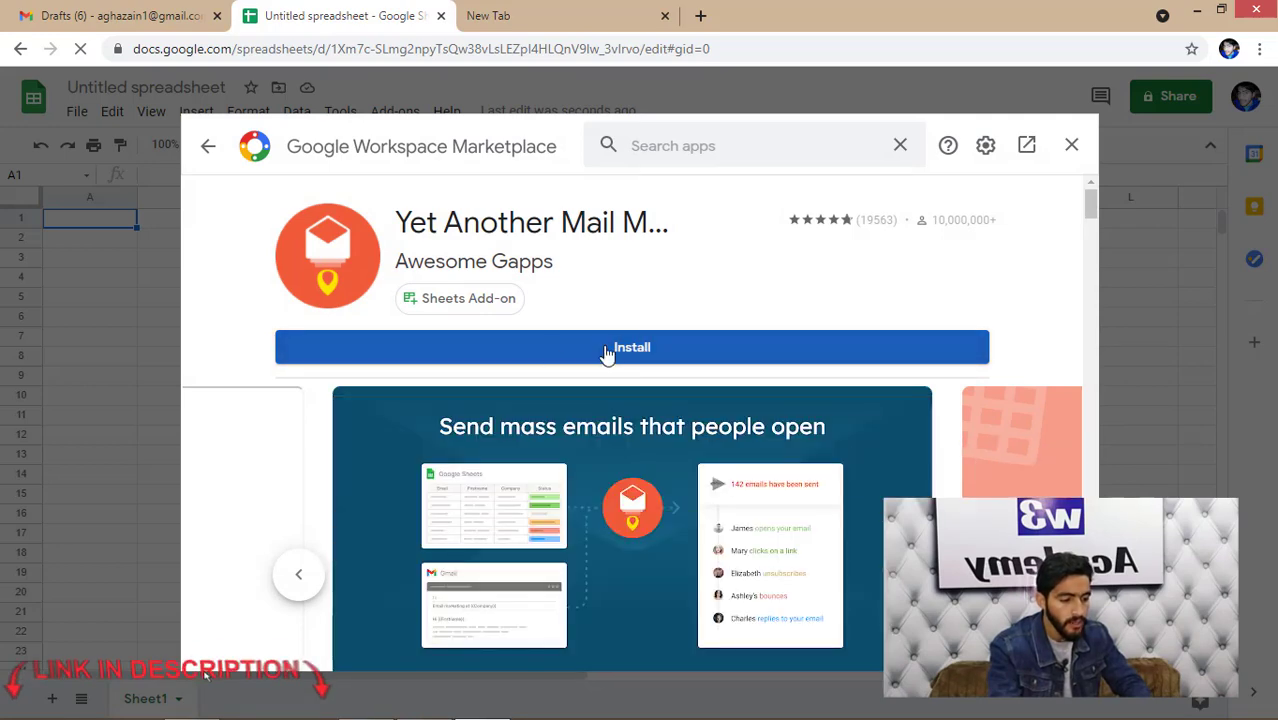
# - Install Yet Another Mail Merge, choosing the Google account and granting it access
pyautogui.click(627, 350)
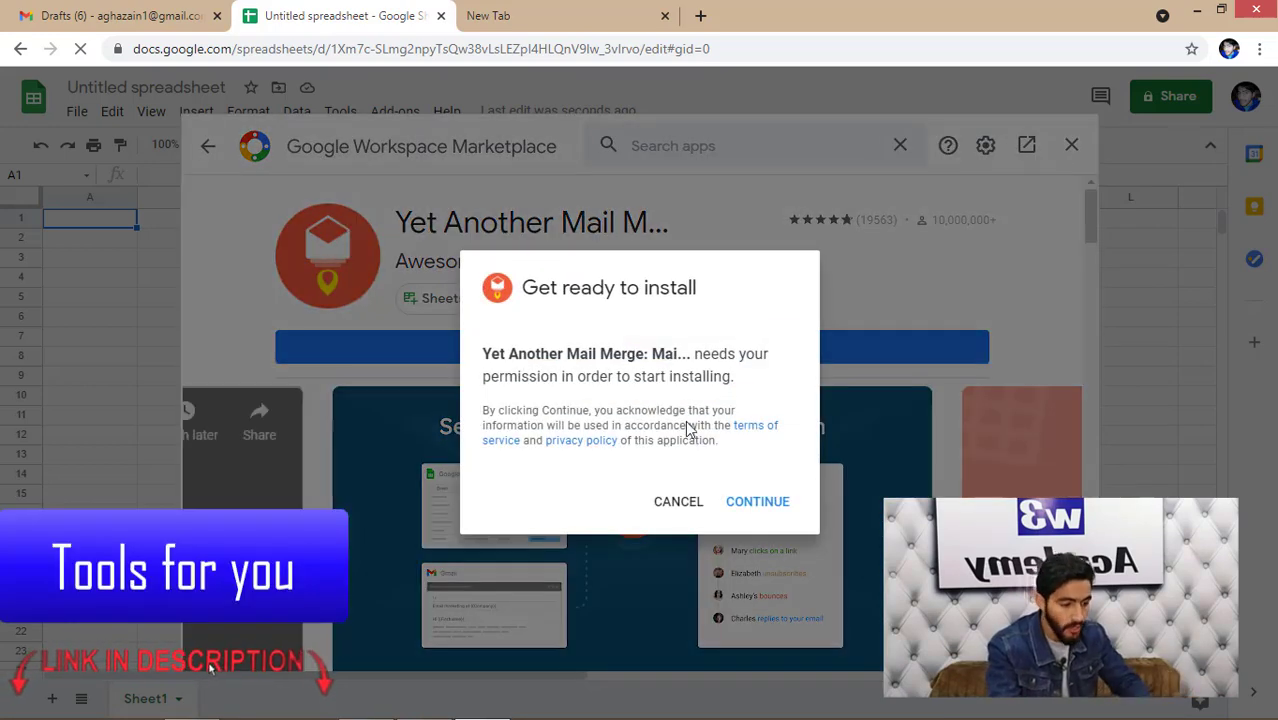
pyautogui.click(764, 503)
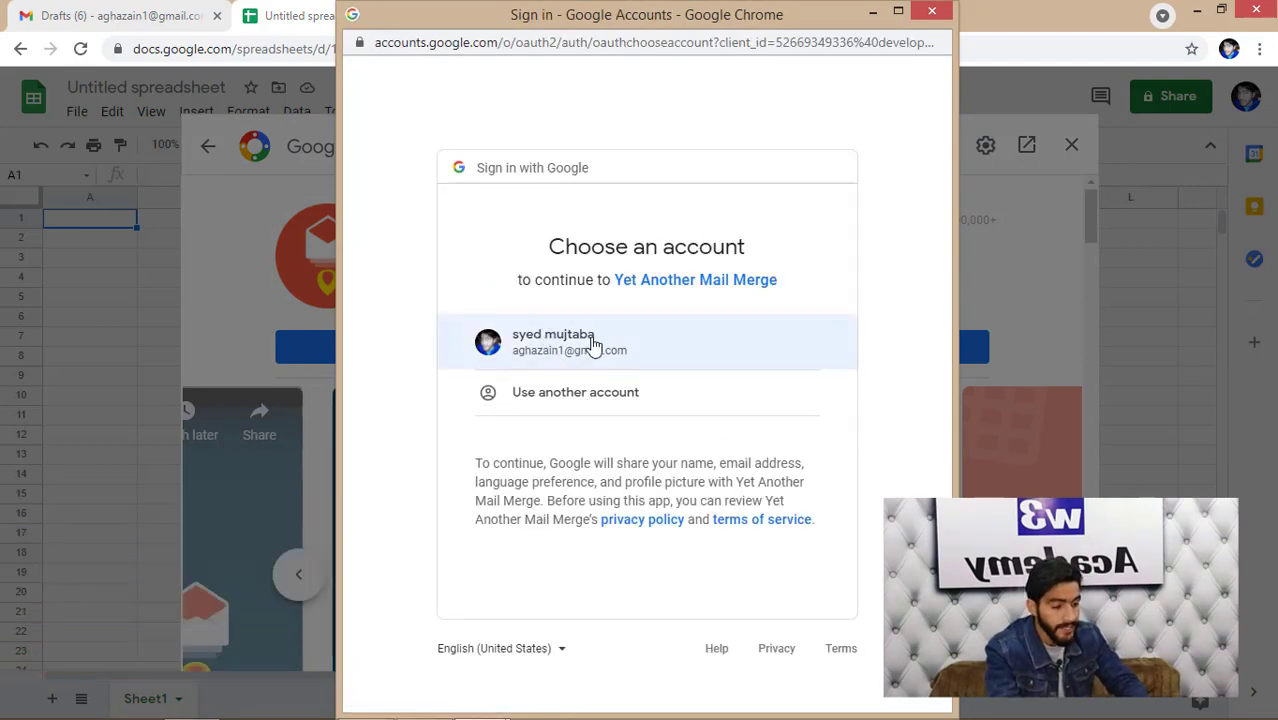
pyautogui.click(553, 355)
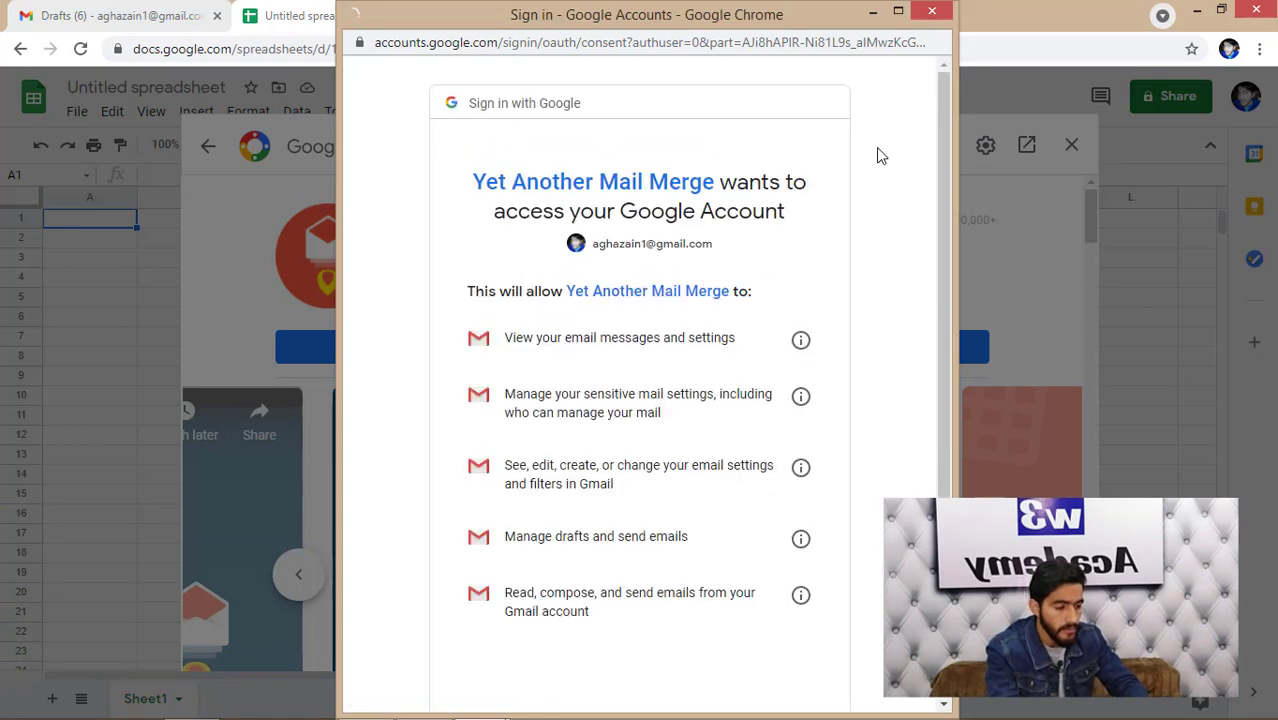
pyautogui.moveTo(945, 193); pyautogui.dragTo(944, 560)
pyautogui.click(772, 576)
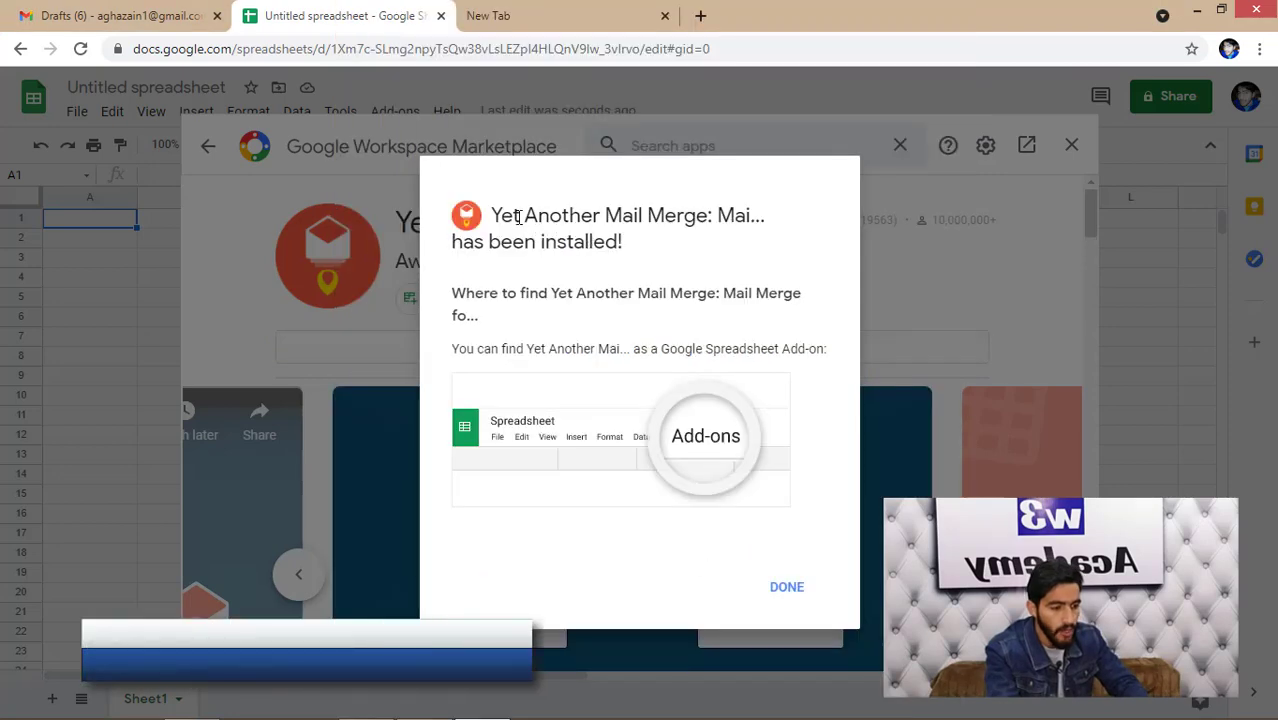
pyautogui.click(783, 590)
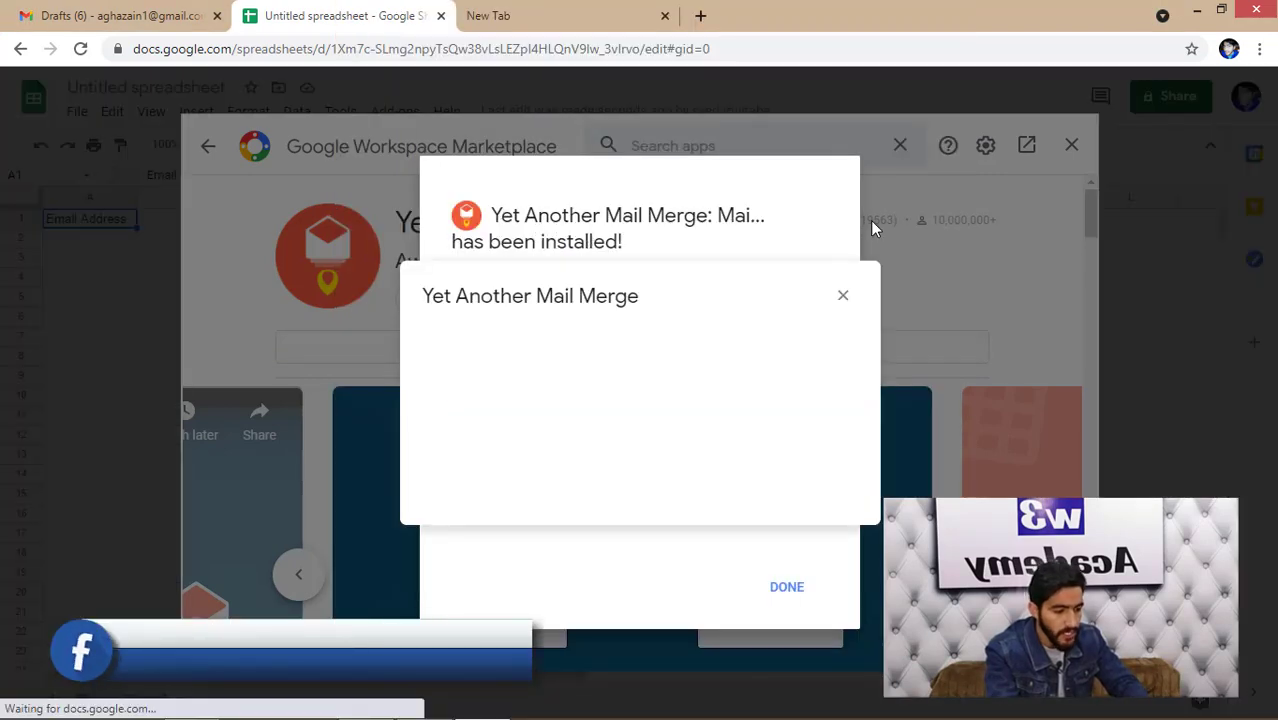
# - Close the add-on welcome dialog, installed notice and marketplace window
pyautogui.click(843, 296)
pyautogui.click(785, 584)
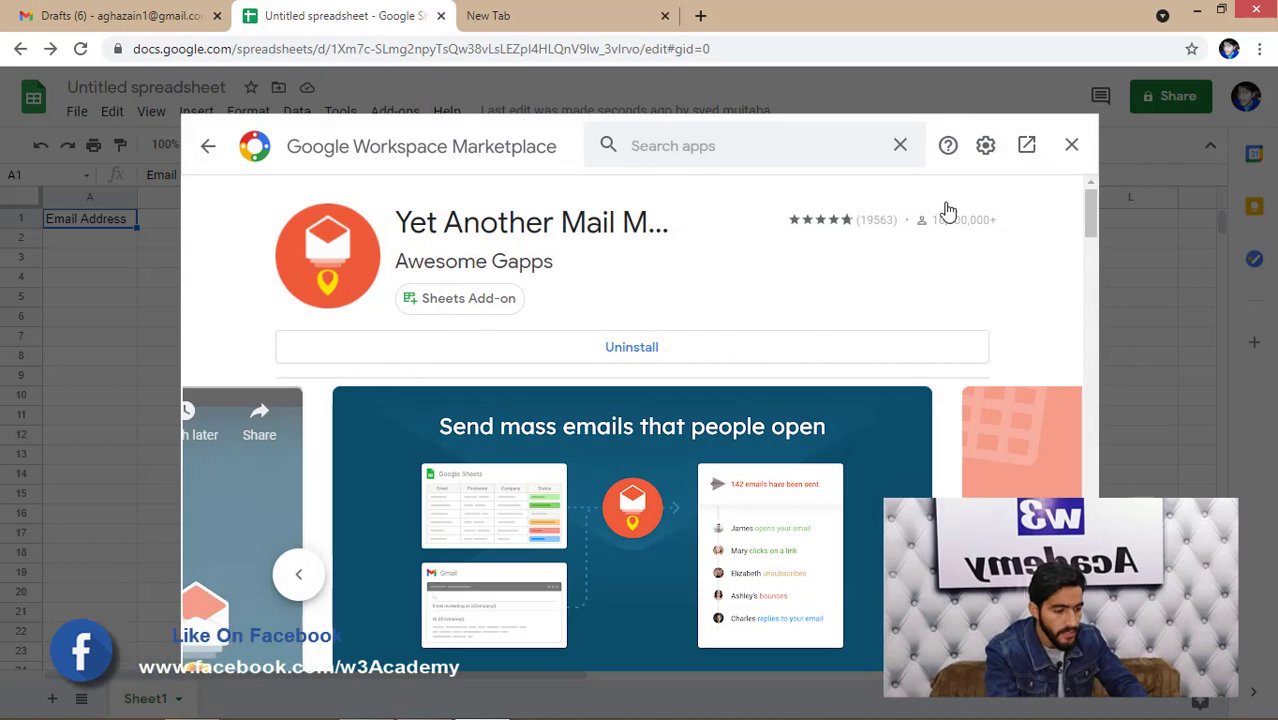
pyautogui.click(1073, 147)
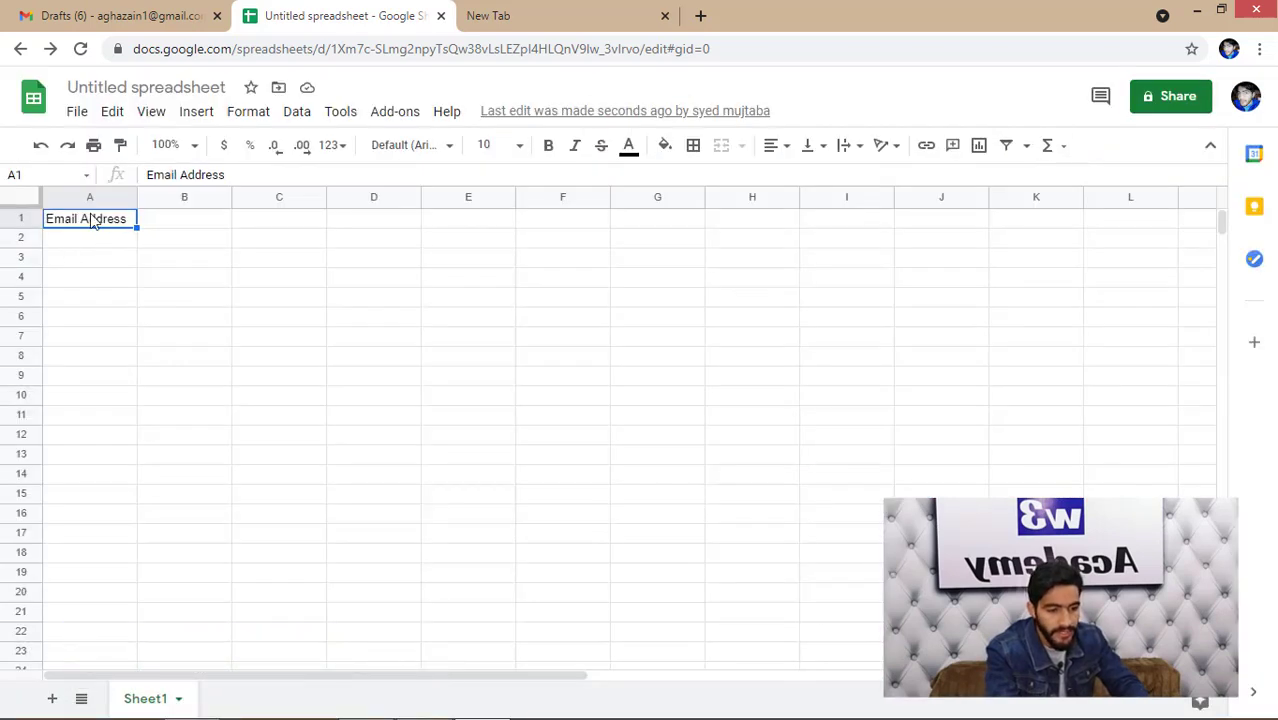
# - Enter the heading Name in cell B1
pyautogui.click(171, 226)
pyautogui.doubleClick(171, 230)
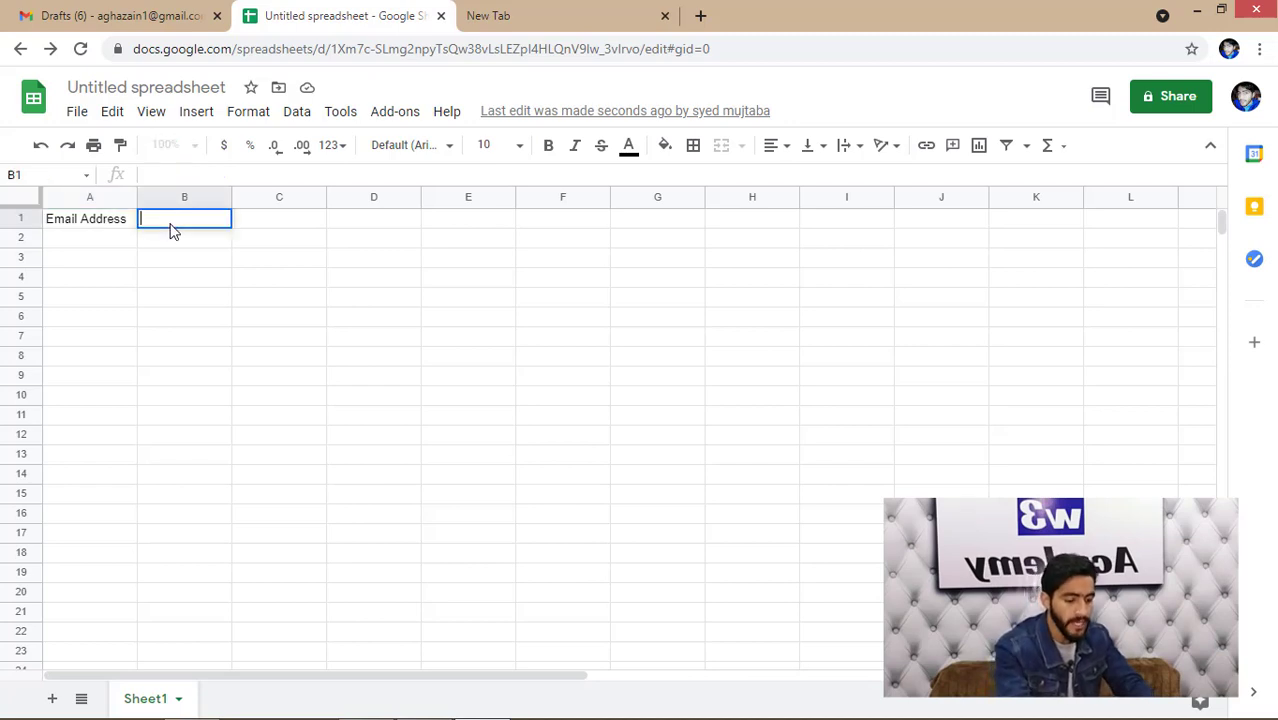
pyautogui.click(85, 245)
pyautogui.click(394, 112)
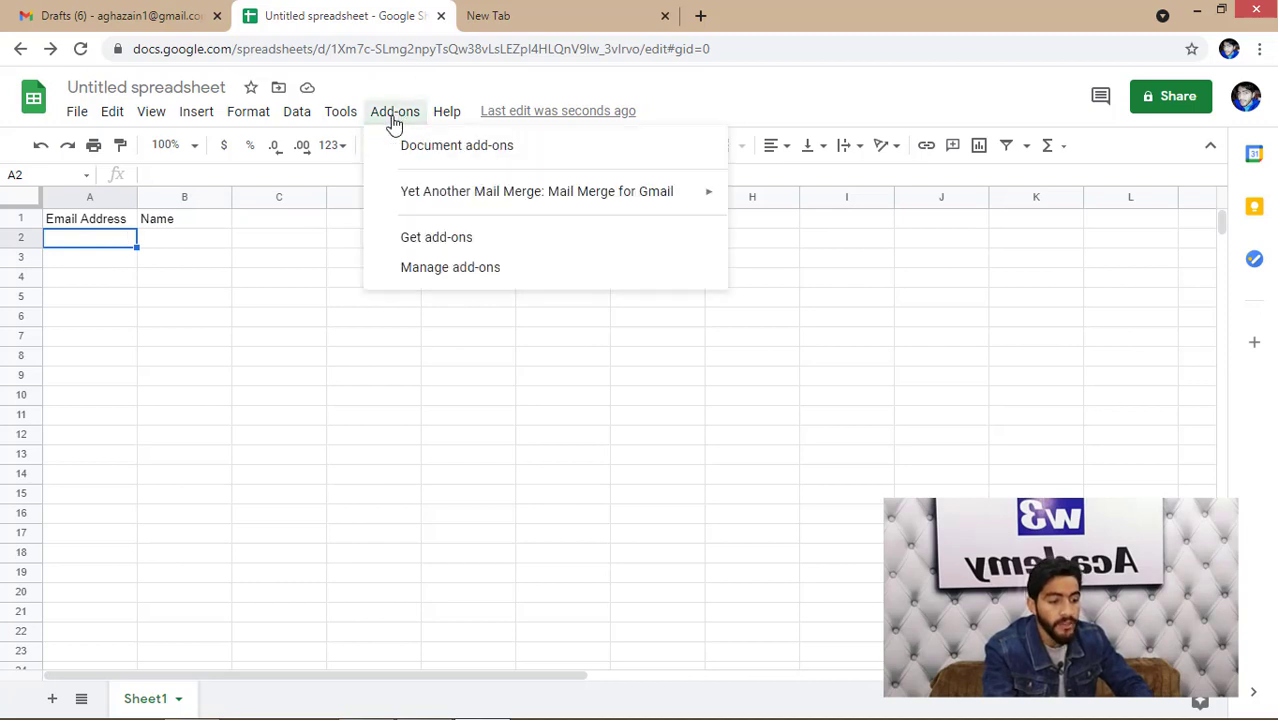
pyautogui.moveTo(622, 193)
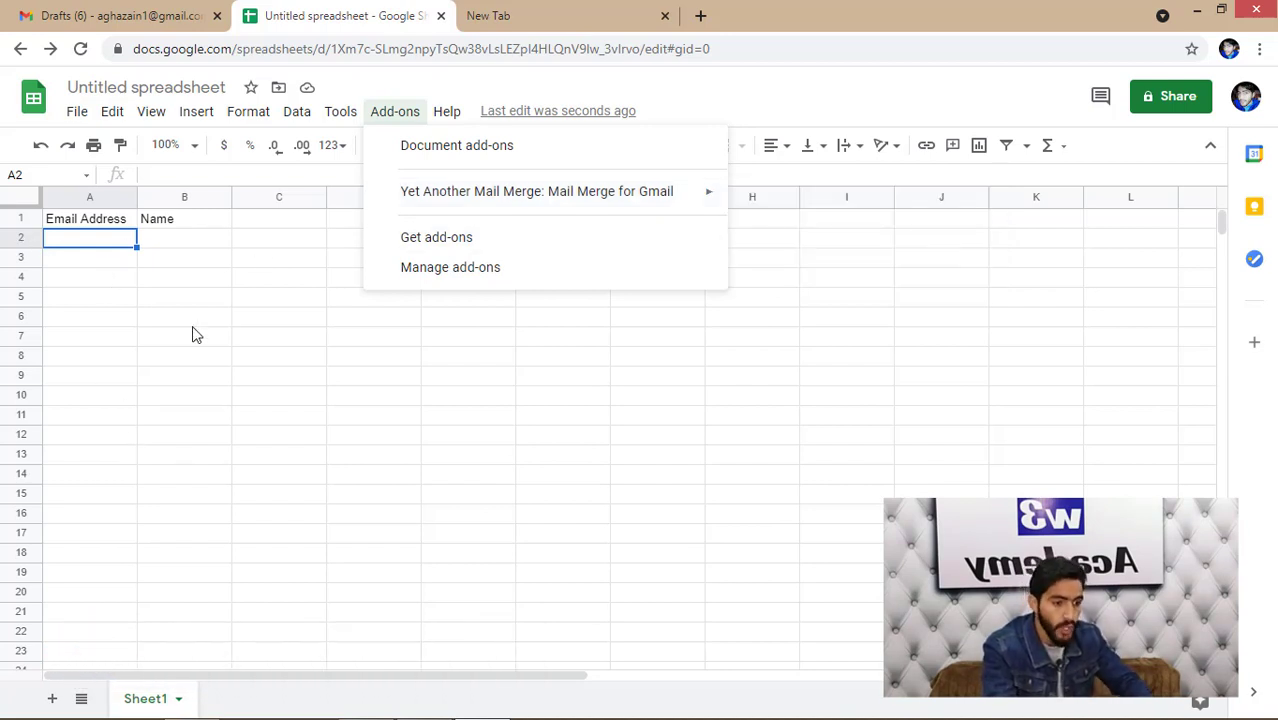
pyautogui.click(82, 240)
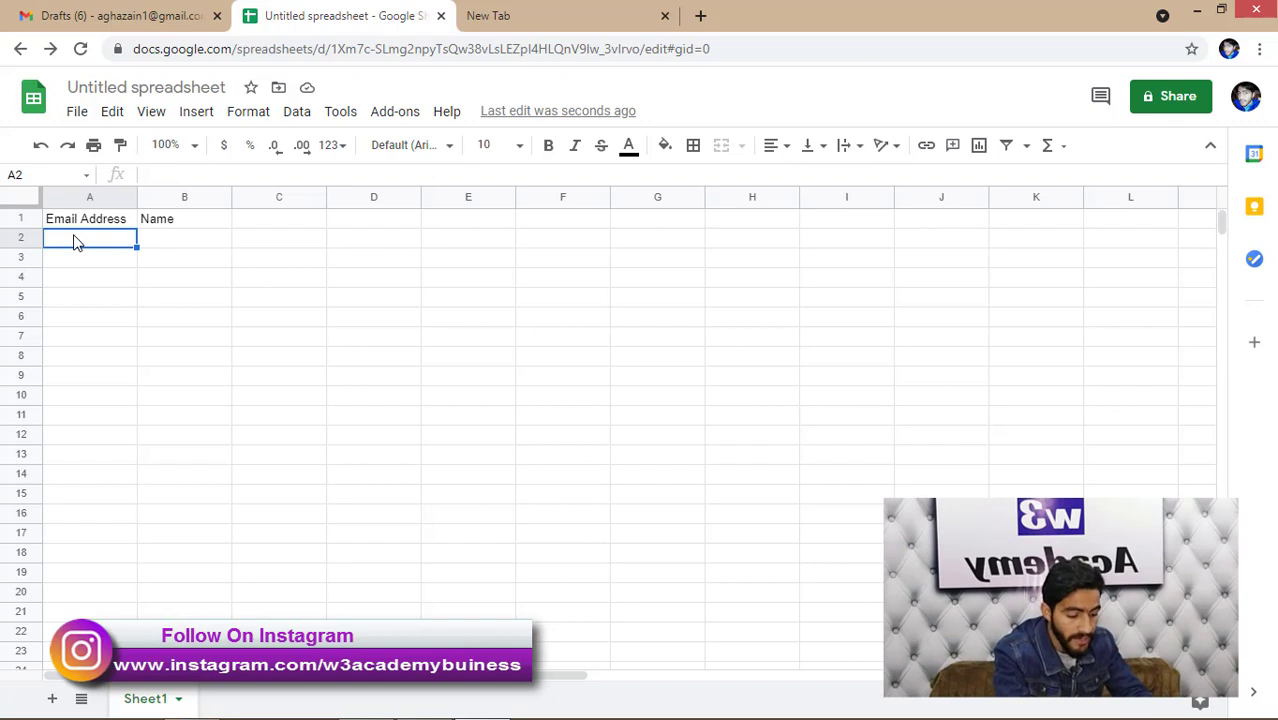
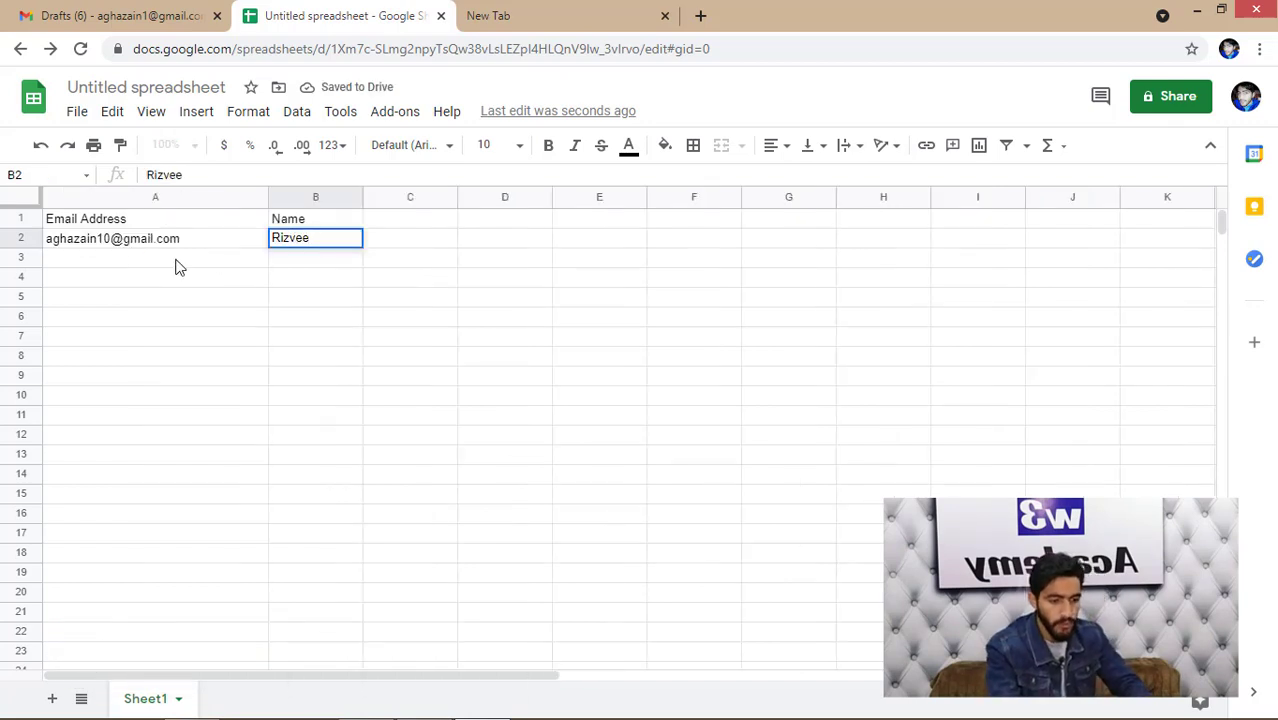
# - Fill rows 2 and 3 with the two recipients' e-mail addresses and names
pyautogui.click(175, 262)
pyautogui.doubleClick(176, 259)
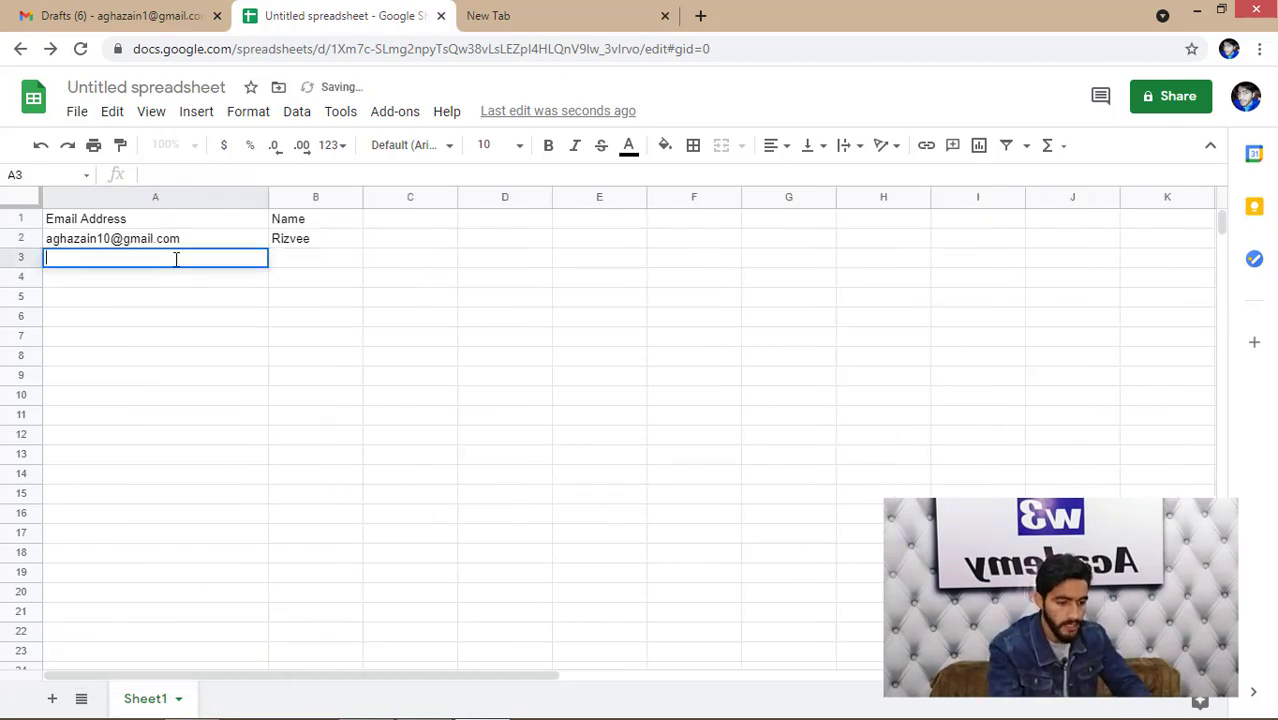
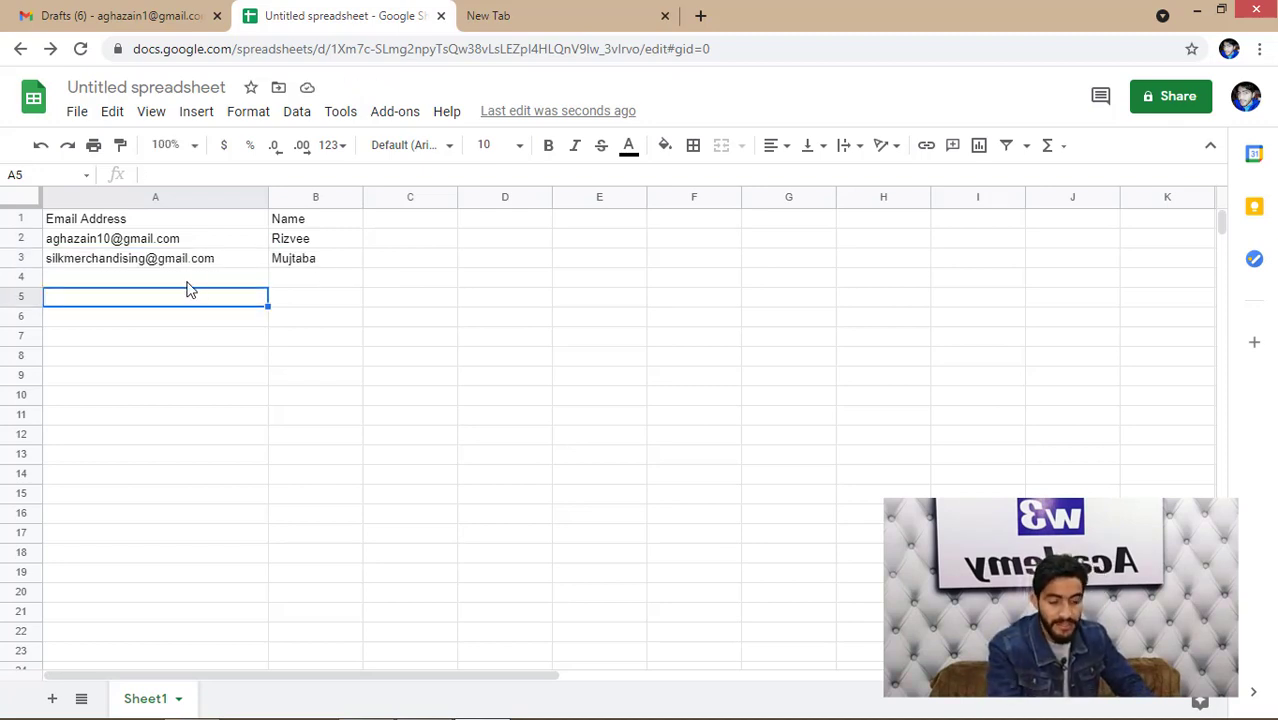
# - Launch Start Mail Merge from Yet Another Mail Merge and continue past the plan notice
pyautogui.click(394, 112)
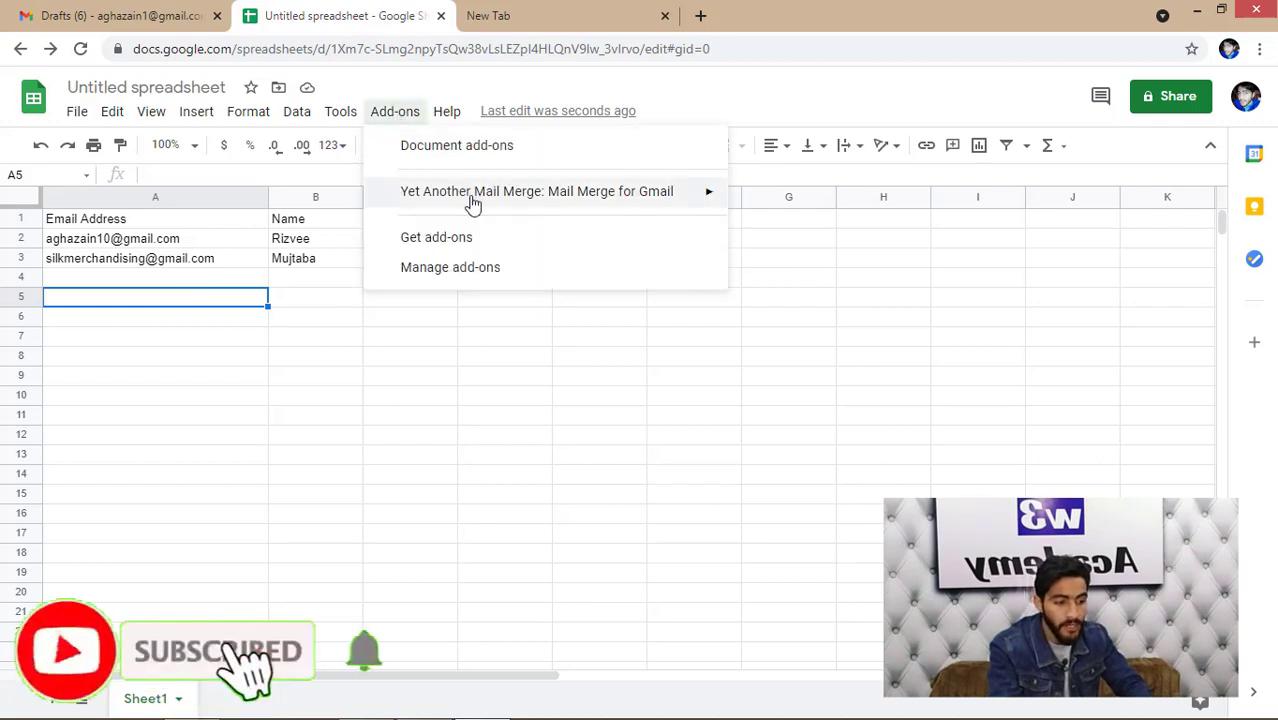
pyautogui.moveTo(470, 197)
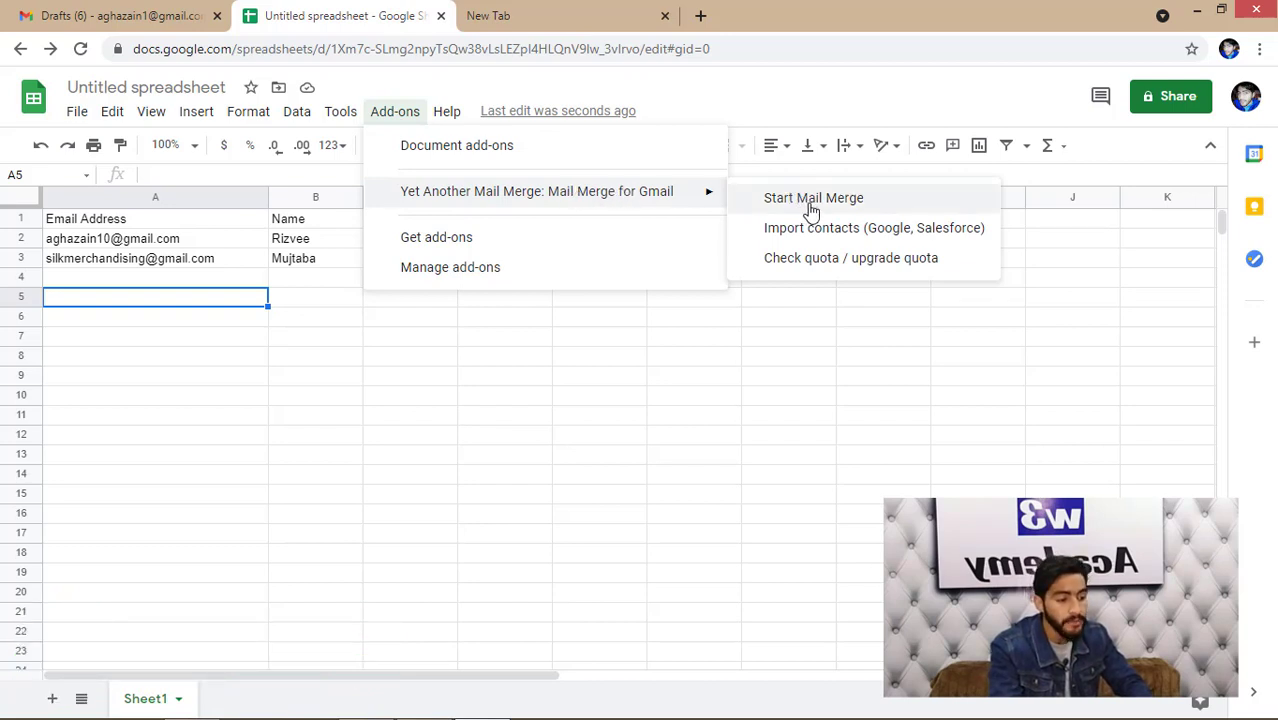
pyautogui.click(810, 205)
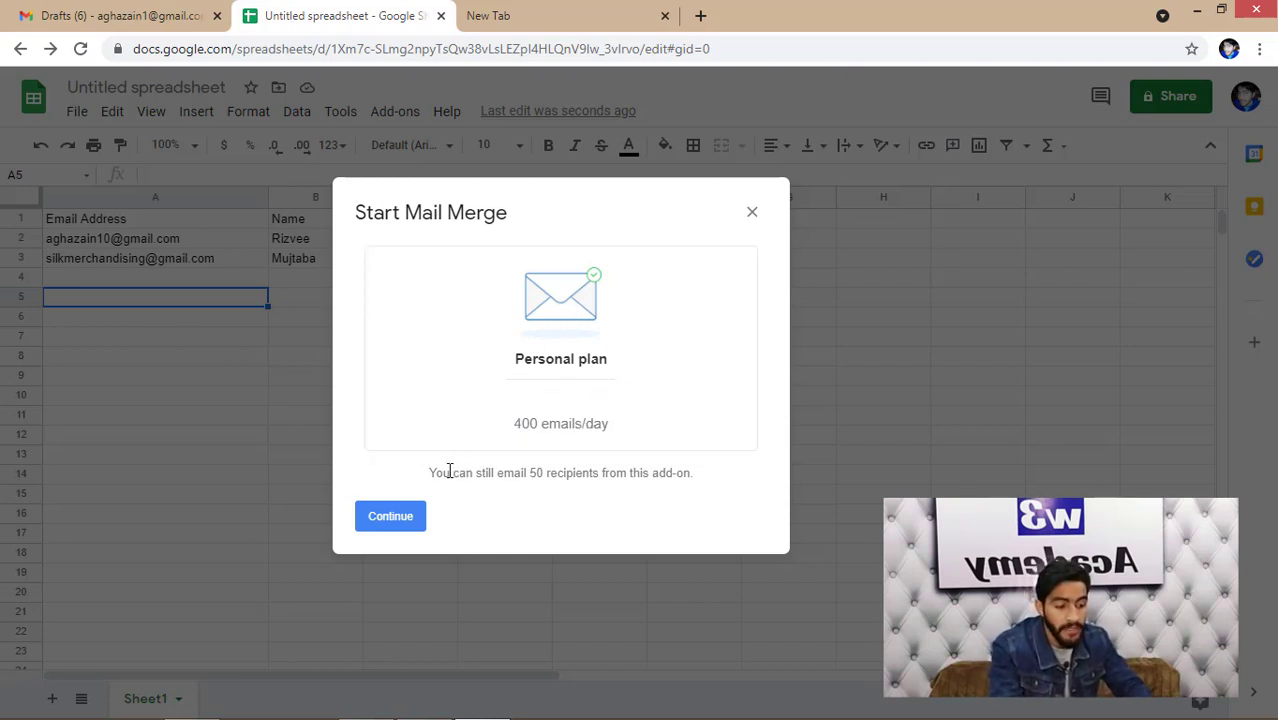
pyautogui.moveTo(448, 471); pyautogui.dragTo(500, 470)
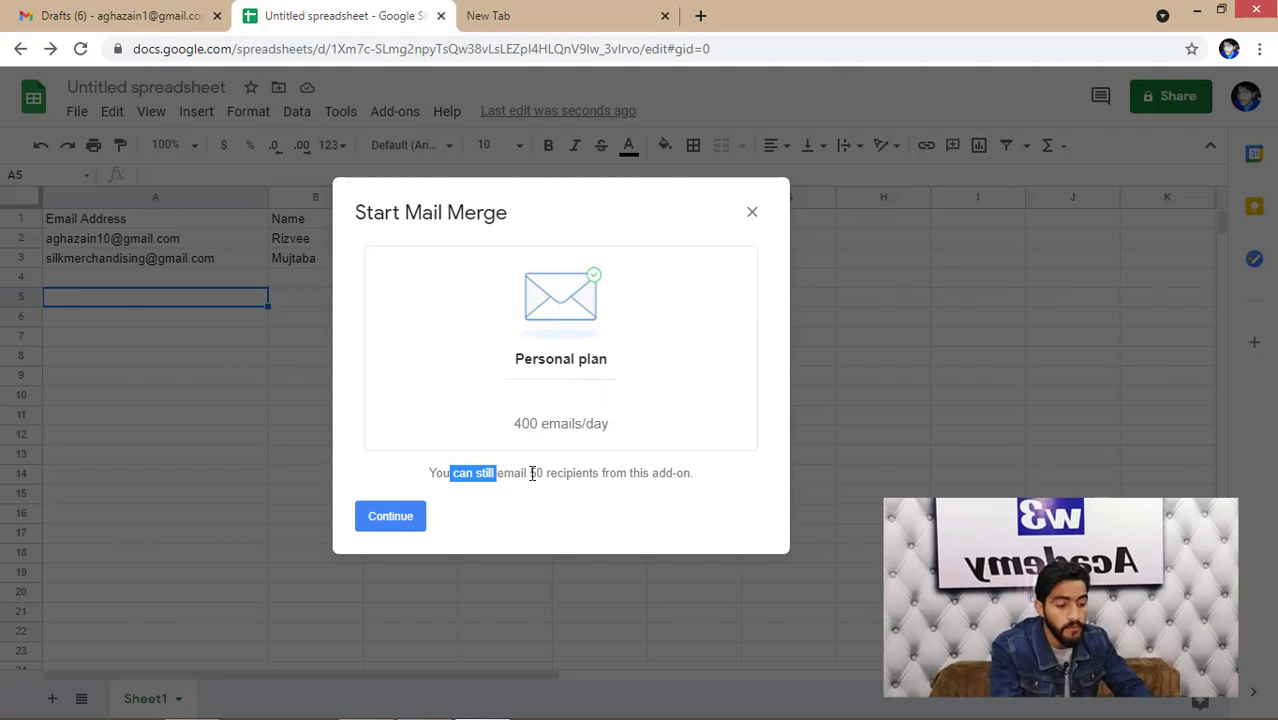
pyautogui.click(534, 476)
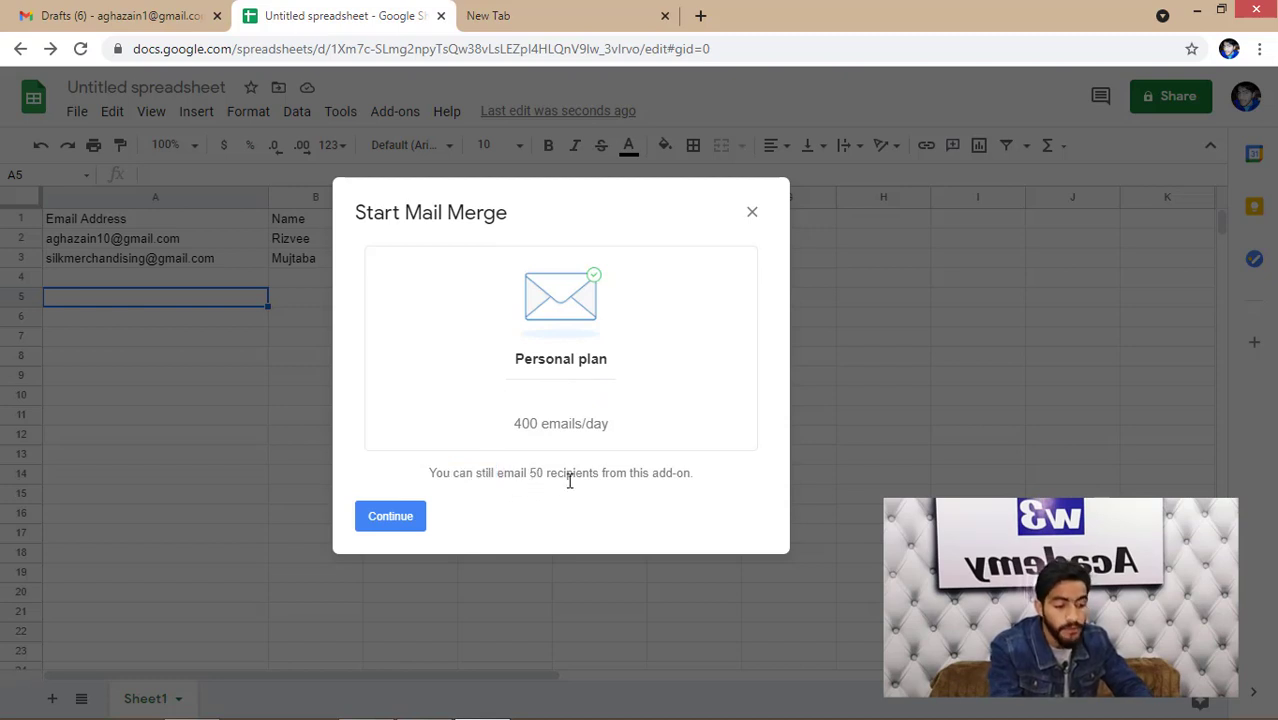
pyautogui.click(402, 517)
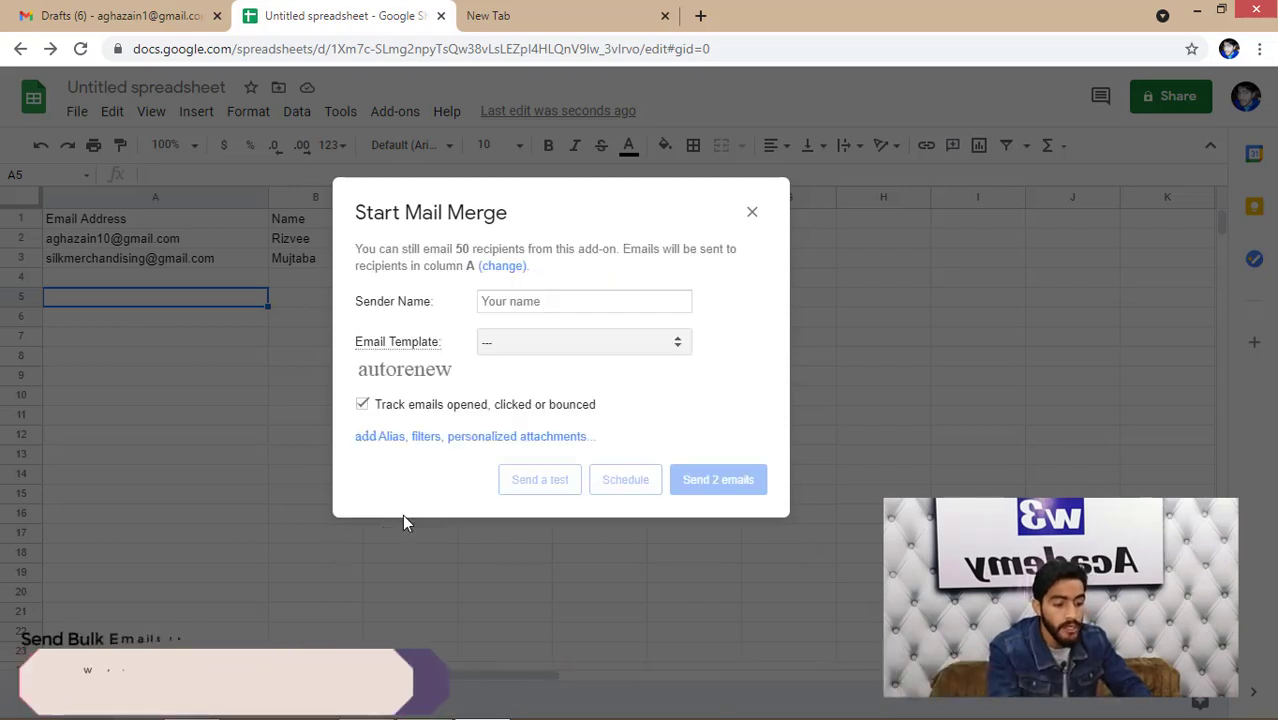
# - Enter the sender's full name and choose the 'Test Email - <1KB' draft as the template
pyautogui.click(536, 301)
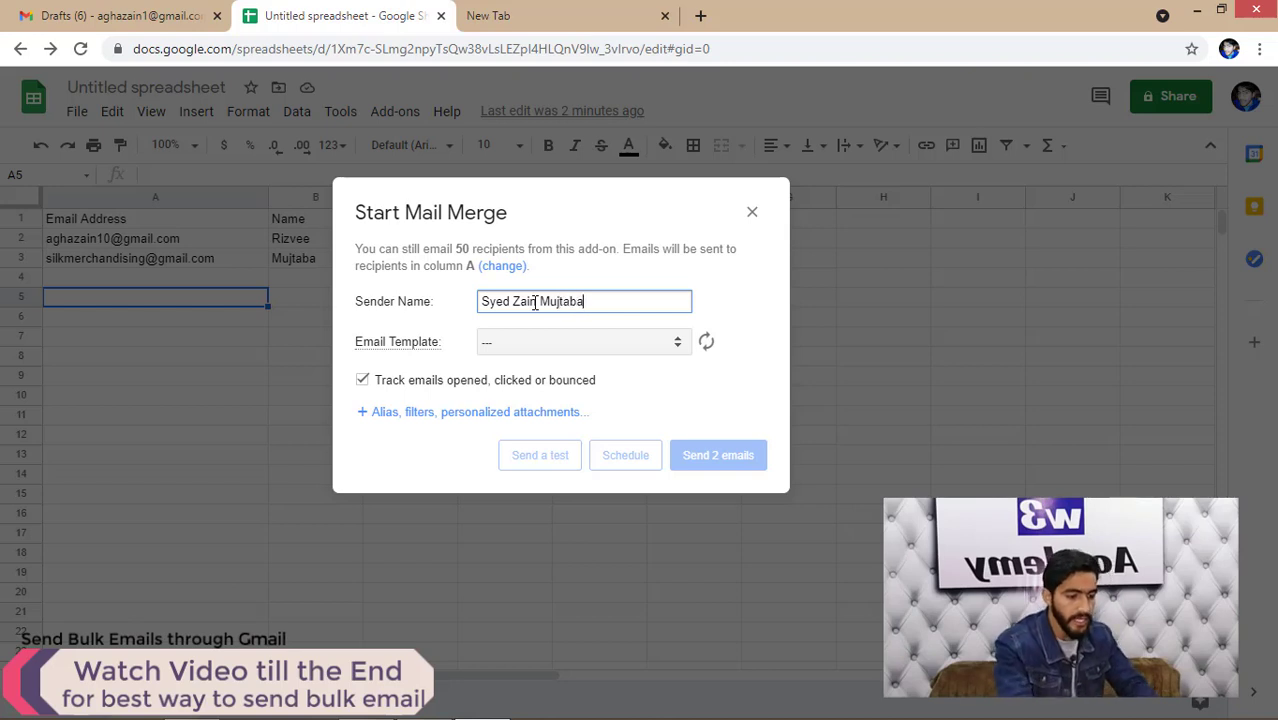
pyautogui.click(630, 348)
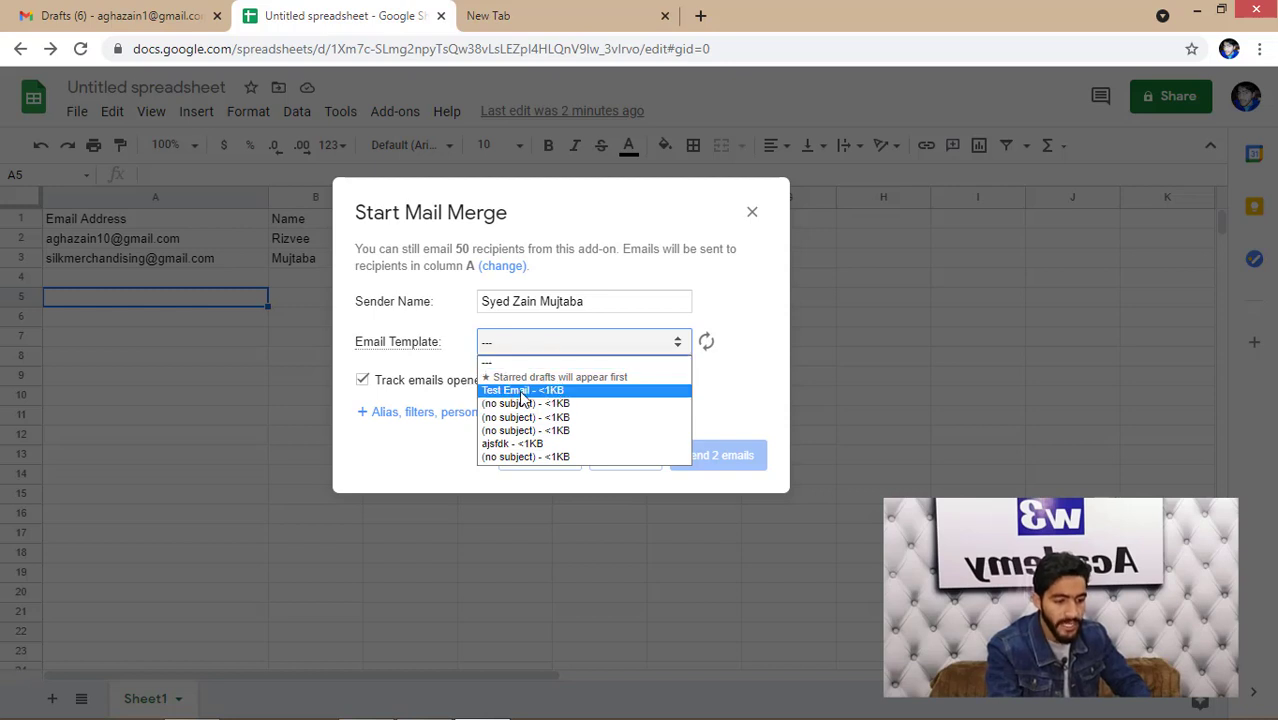
pyautogui.hotkey('ctrl', 'shift', 'Tab')
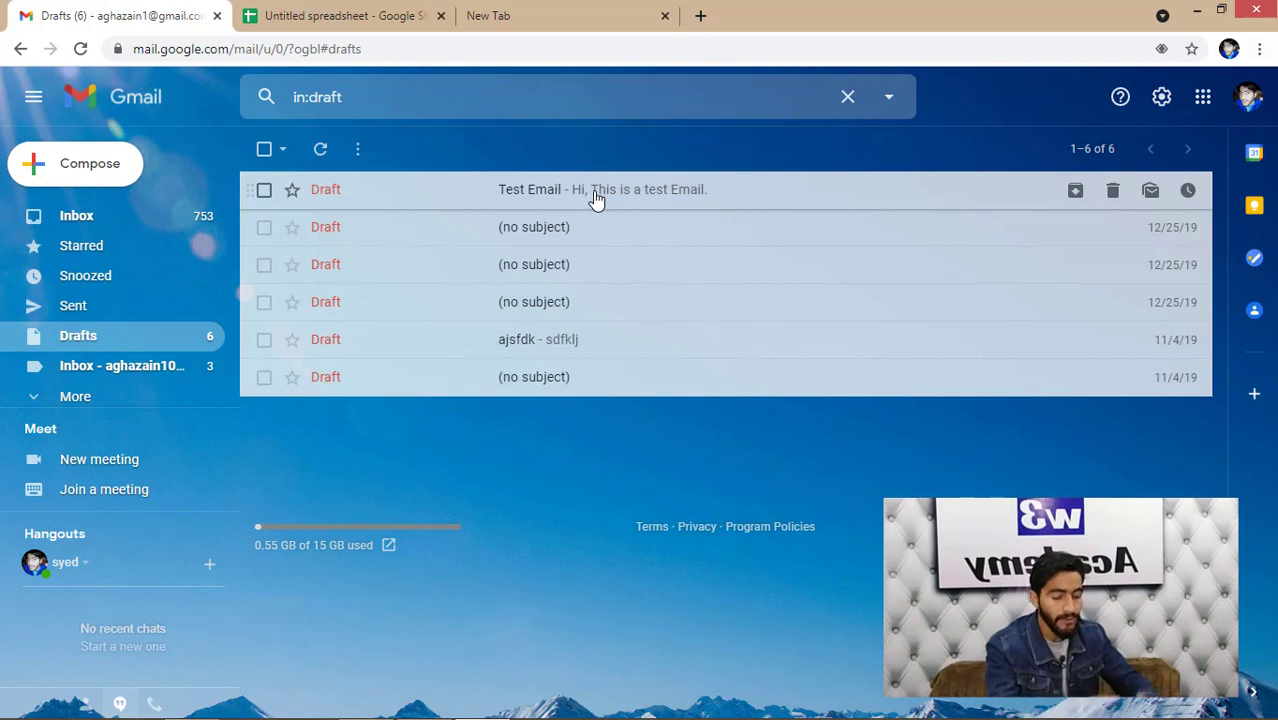
pyautogui.click(300, 15)
pyautogui.click(531, 348)
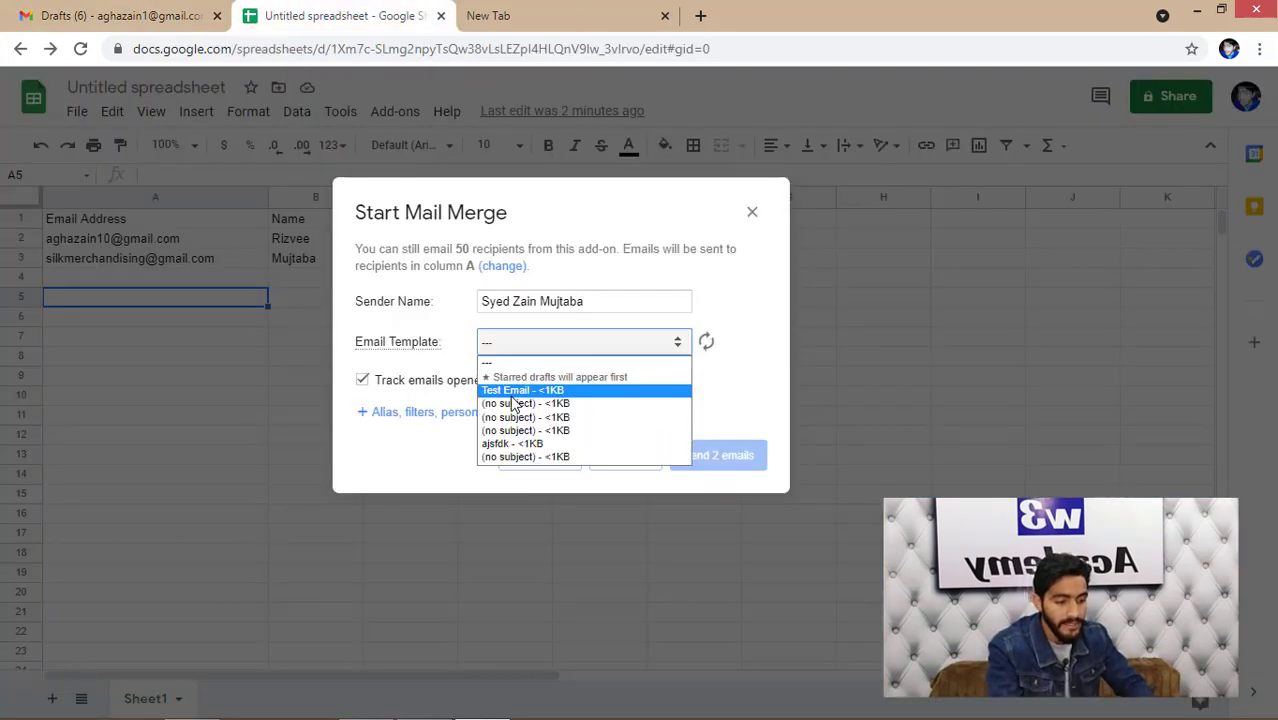
pyautogui.click(515, 390)
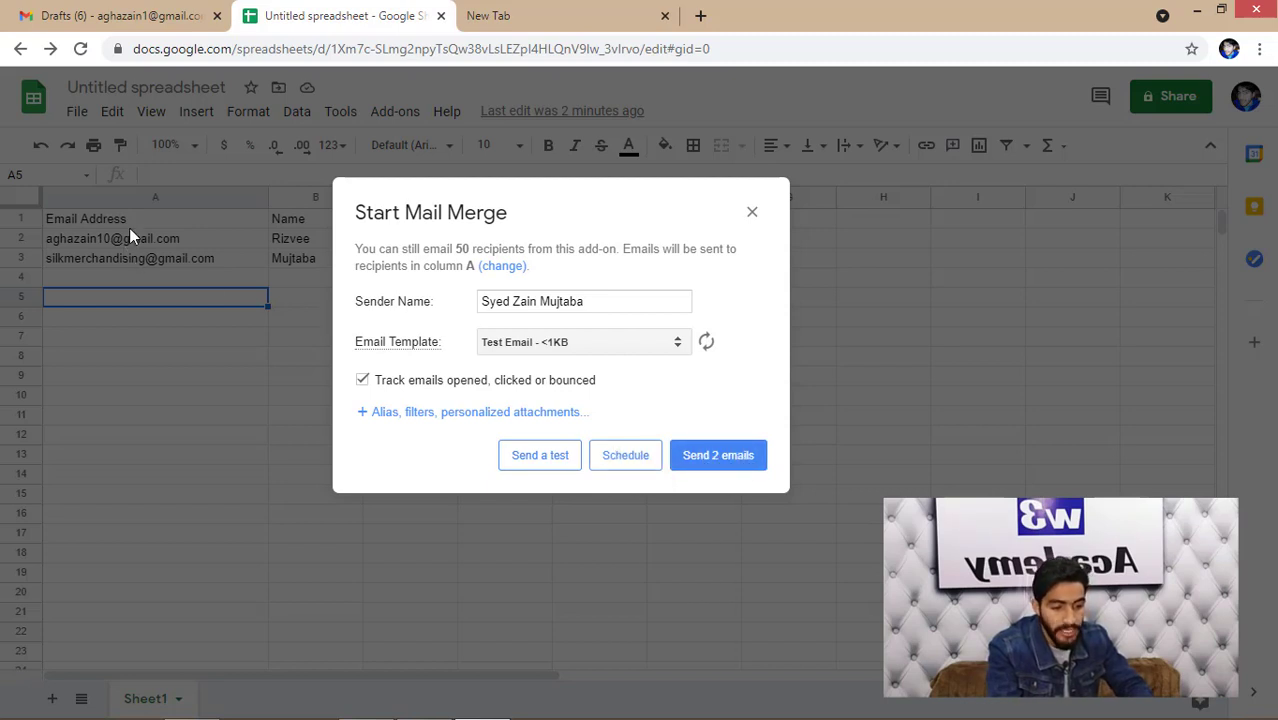
# - Send the 2 emails and dismiss the all-sent confirmation
pyautogui.click(720, 458)
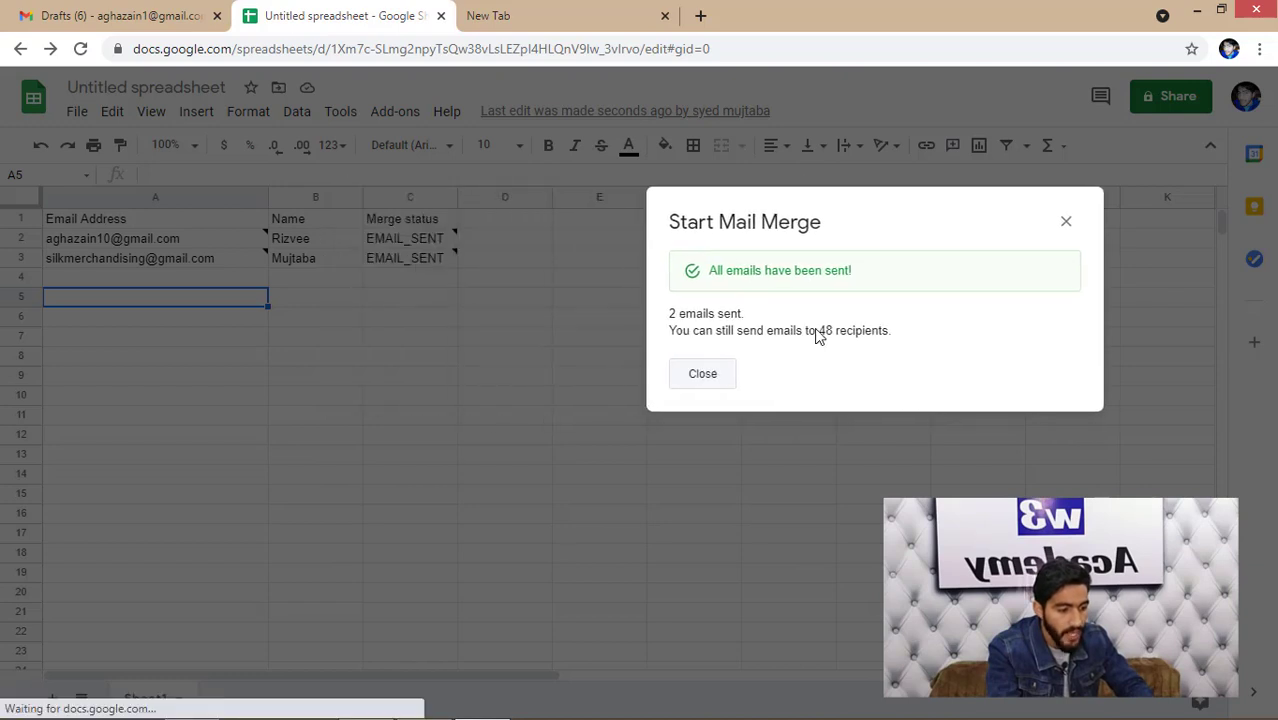
pyautogui.click(691, 381)
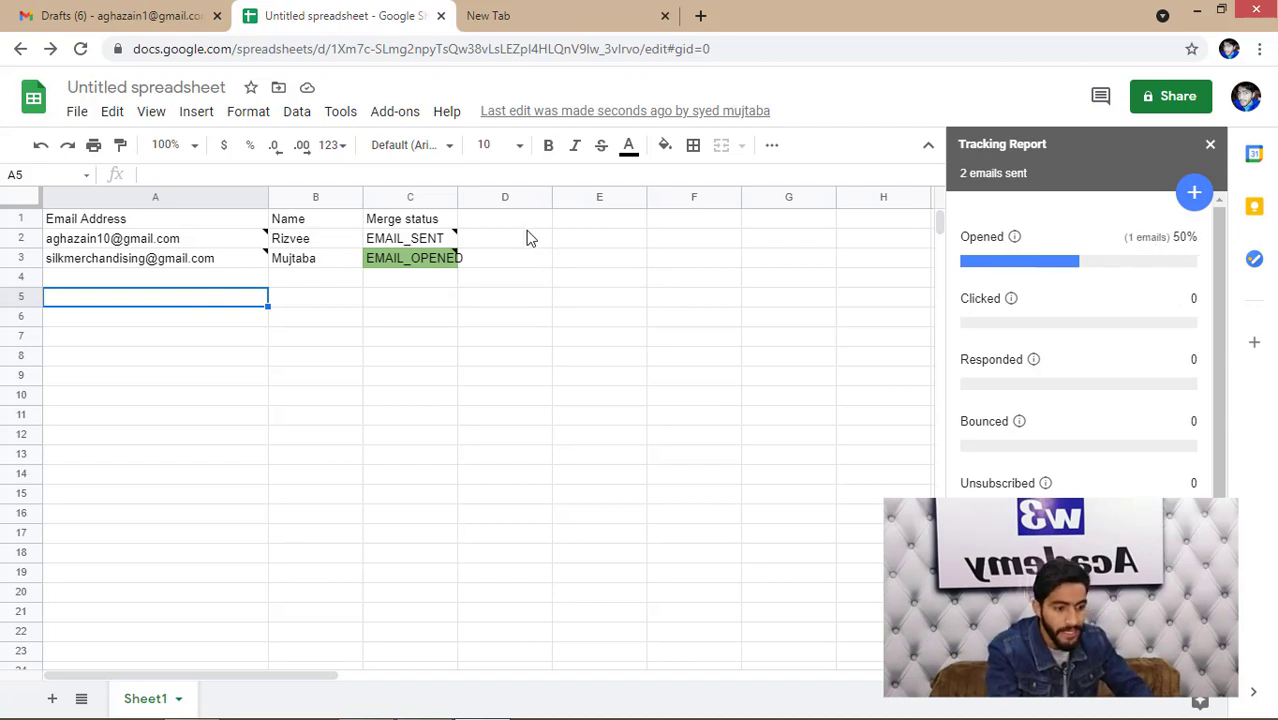
# - Check C3's EMAIL_OPENED status and the 1-of-2 opened report, then close the sidebar
pyautogui.click(419, 252)
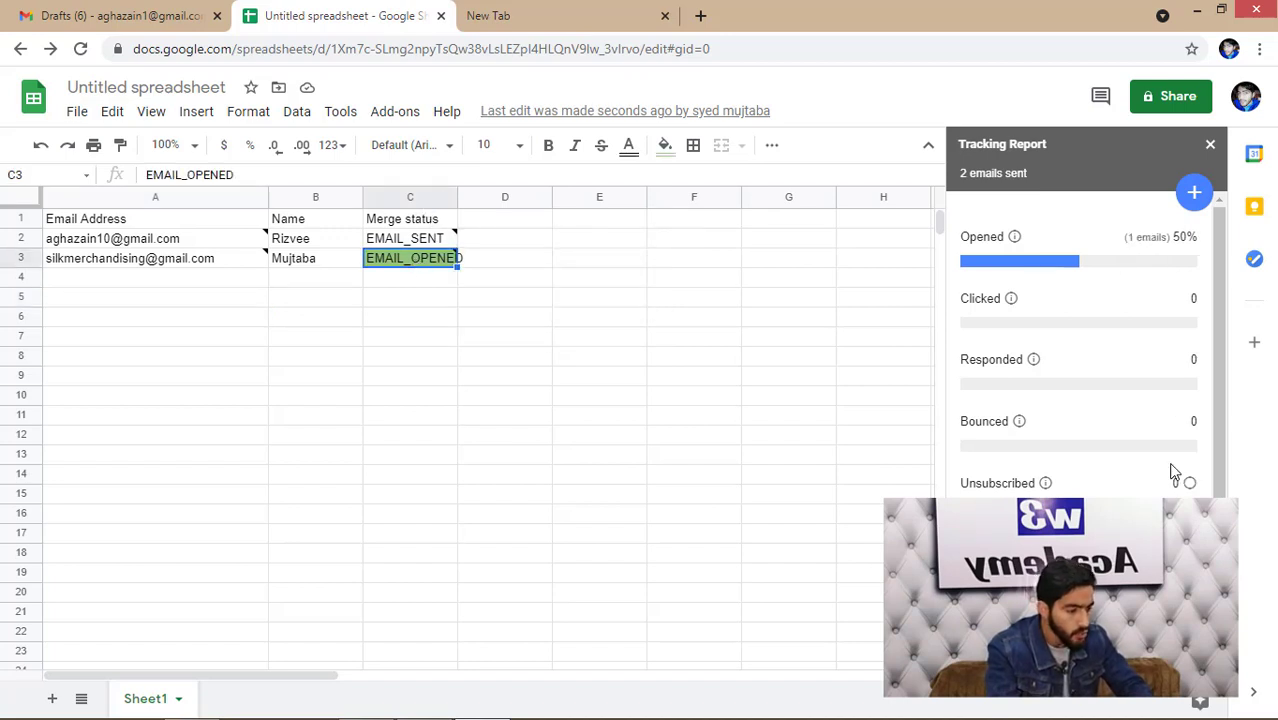
pyautogui.scroll(-2, 1217, 478)
pyautogui.scroll(2, 1190, 350)
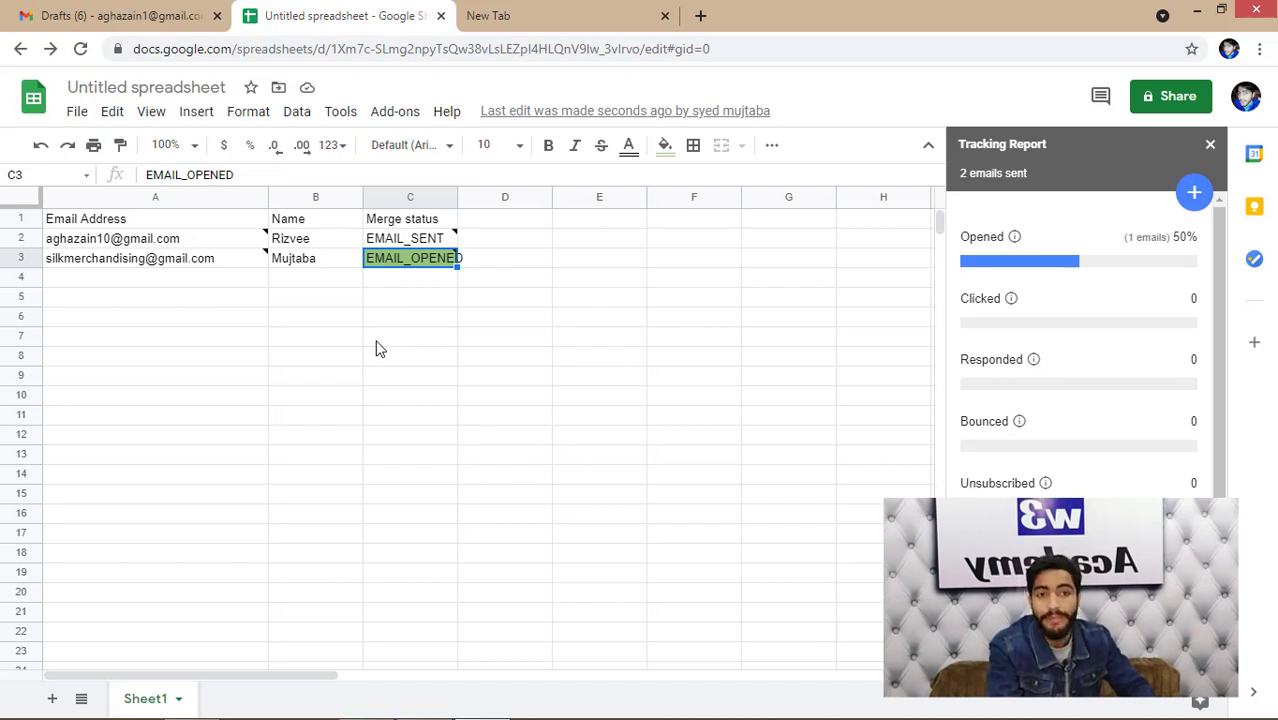
pyautogui.click(1210, 145)
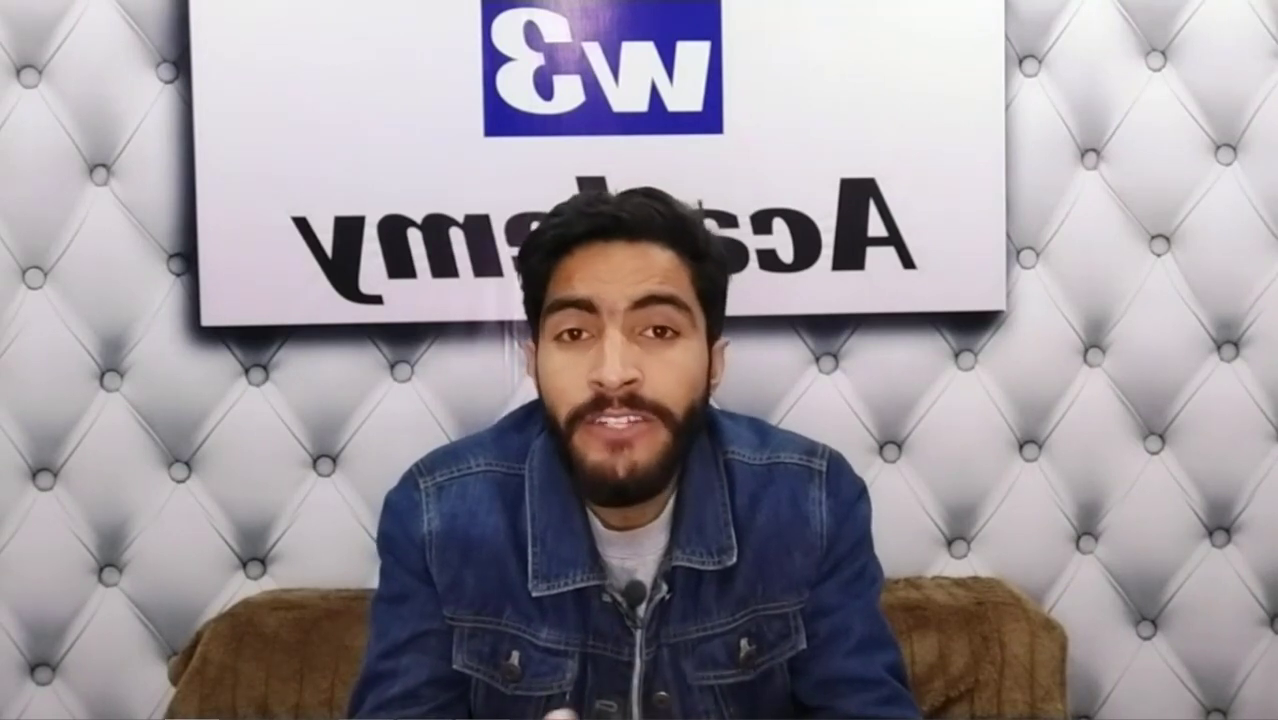